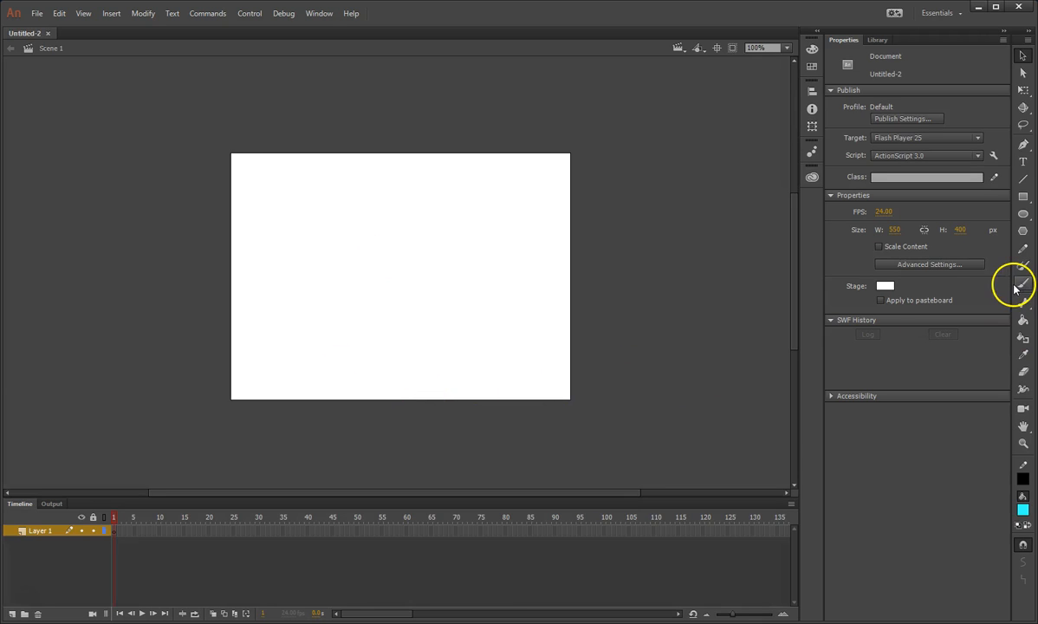
# Draw a horizontal black line about 148 px long just below the middle of the stage and select it for free transform
pyautogui.click(1024, 179)
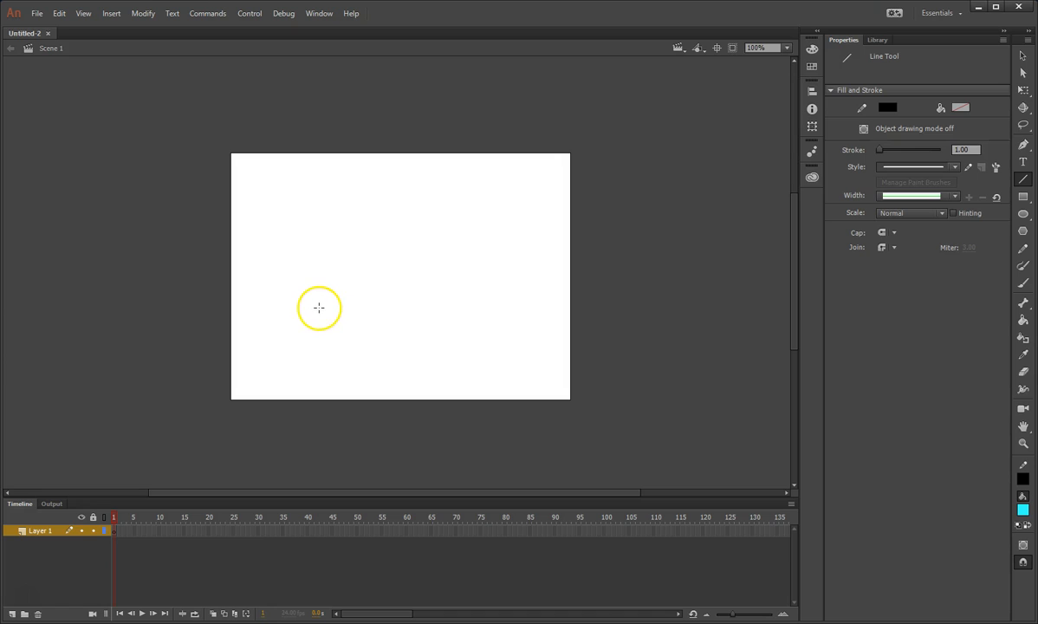
pyautogui.moveTo(318, 305)
pyautogui.mouseDown()
pyautogui.moveTo(407, 306)
pyautogui.moveTo(324, 296)
pyautogui.moveTo(373, 336)
pyautogui.moveTo(327, 269)
pyautogui.moveTo(288, 352)
pyautogui.moveTo(409, 306)
pyautogui.mouseUp()
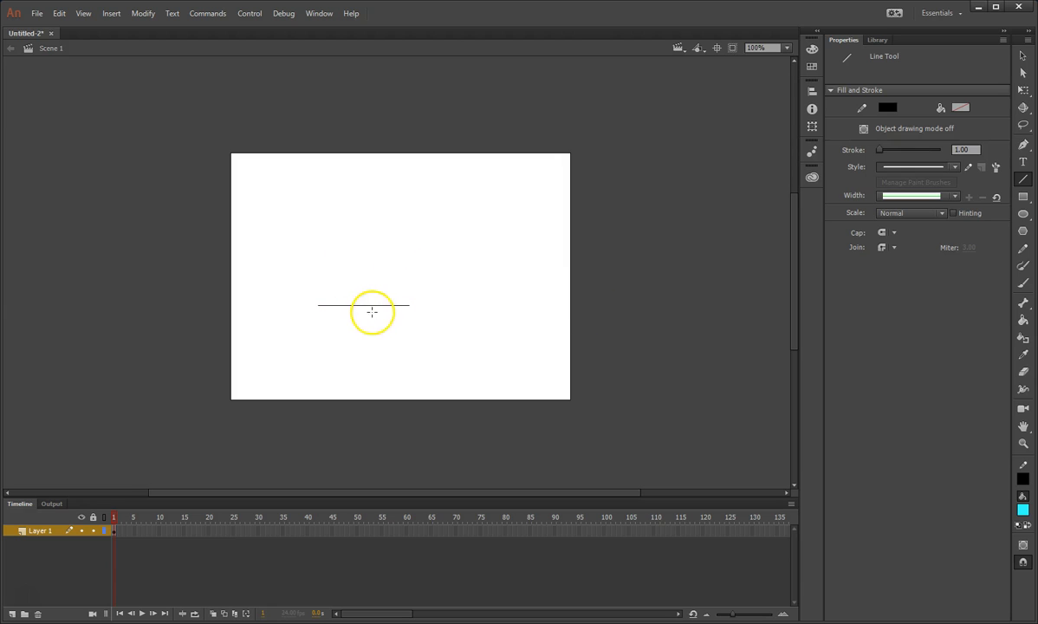
pyautogui.click(1023, 91)
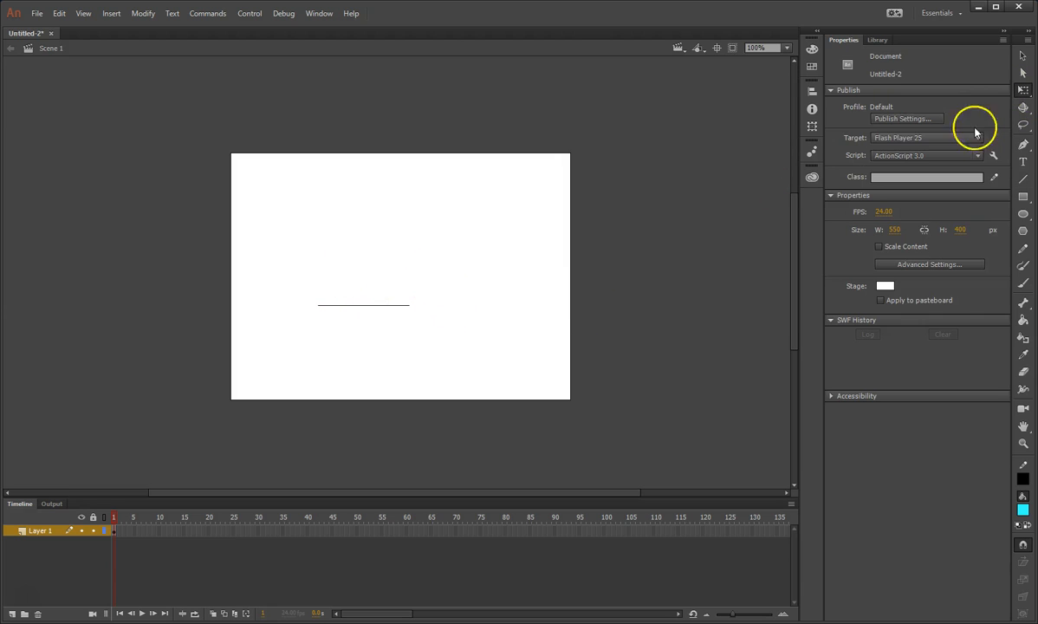
pyautogui.click(359, 304)
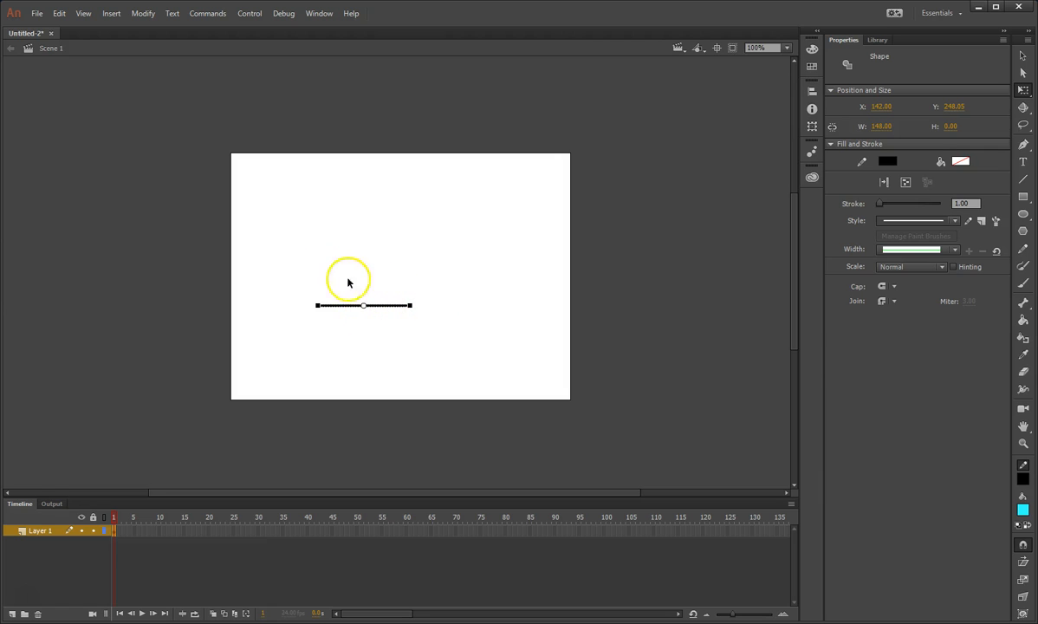
# Draw a cyan rectangle about 121 × 69 px in the stage's upper right area and rotate it counter-clockwise about its centre
pyautogui.click(1023, 195)
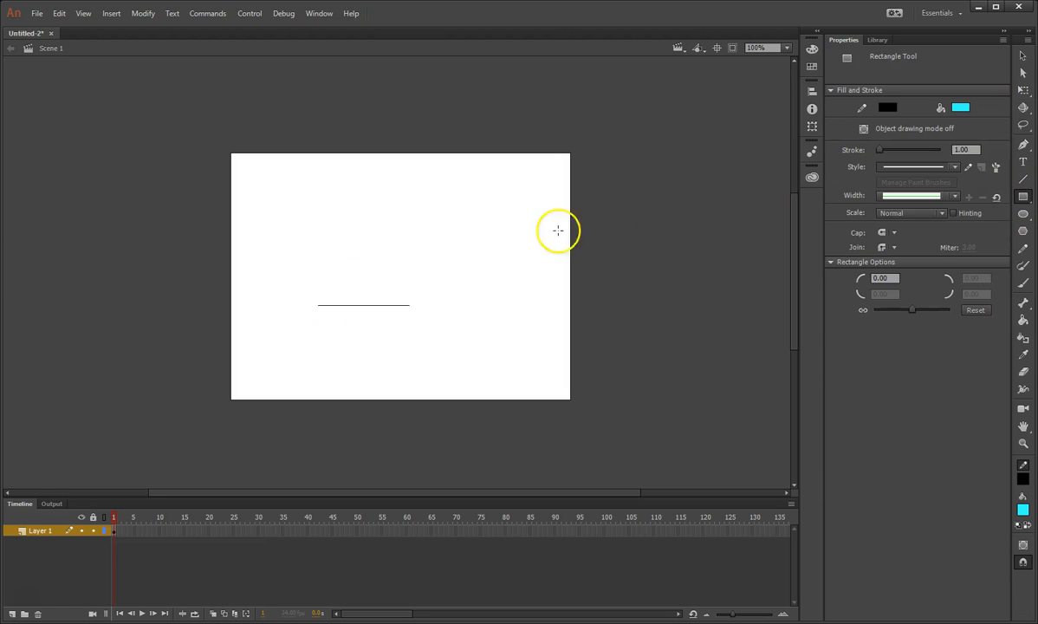
pyautogui.moveTo(463, 188); pyautogui.dragTo(538, 231)
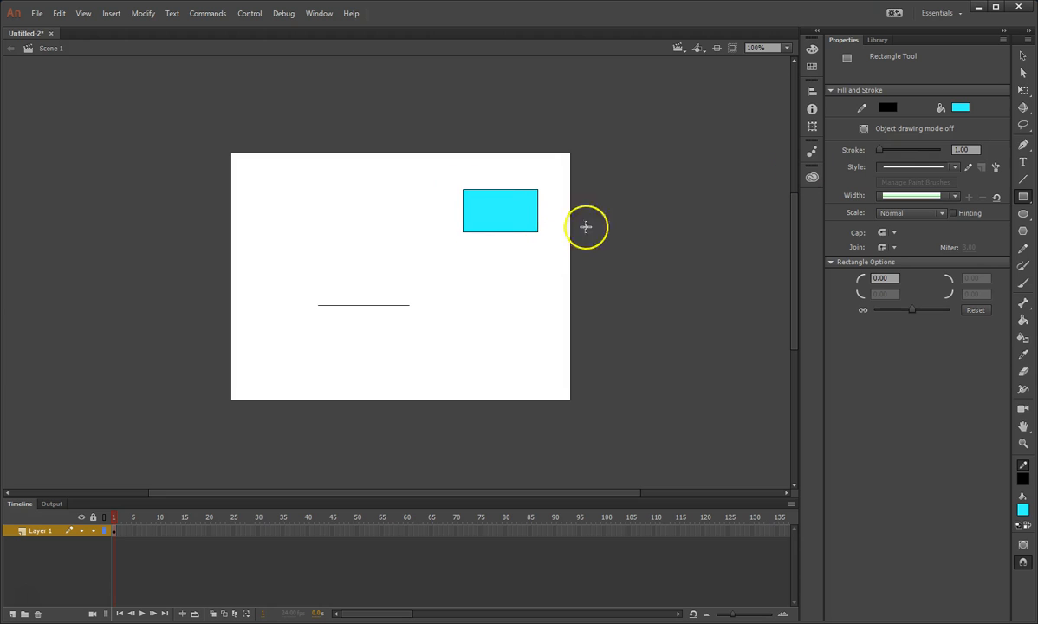
pyautogui.click(1023, 89)
pyautogui.click(501, 210)
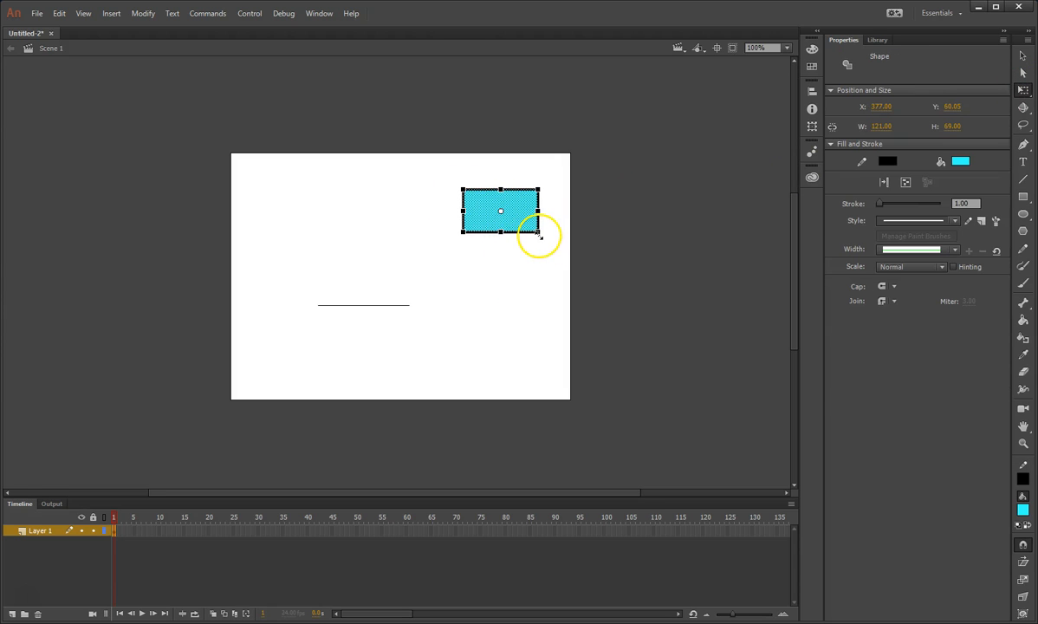
pyautogui.moveTo(546, 240); pyautogui.dragTo(580, 221)
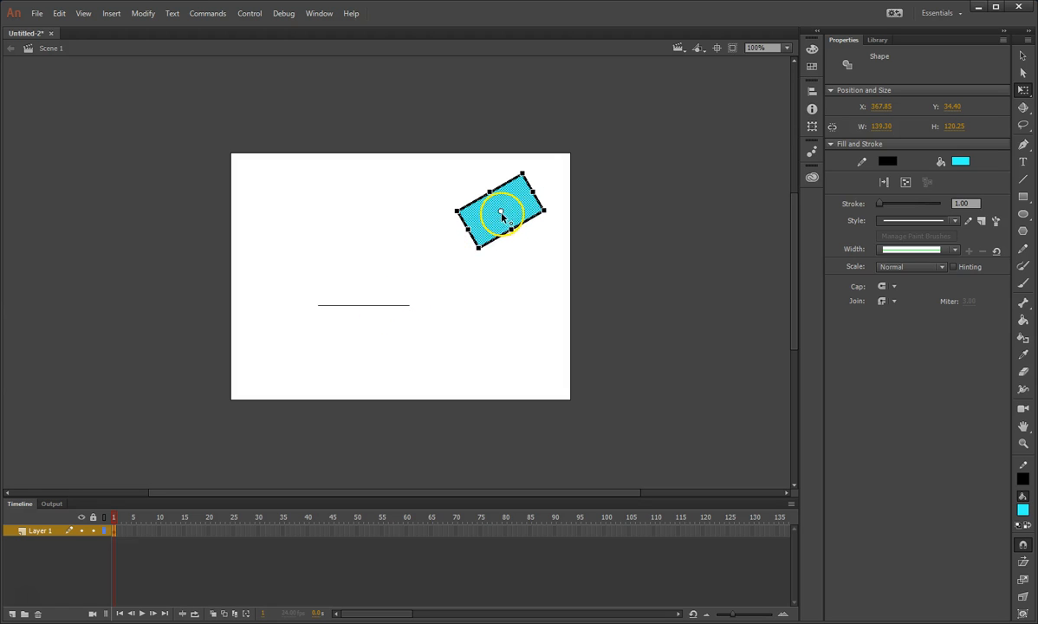
# Rotate the cyan rectangle clockwise about its lower-left corner and delete the rectangle
pyautogui.moveTo(500, 212); pyautogui.dragTo(478, 248)
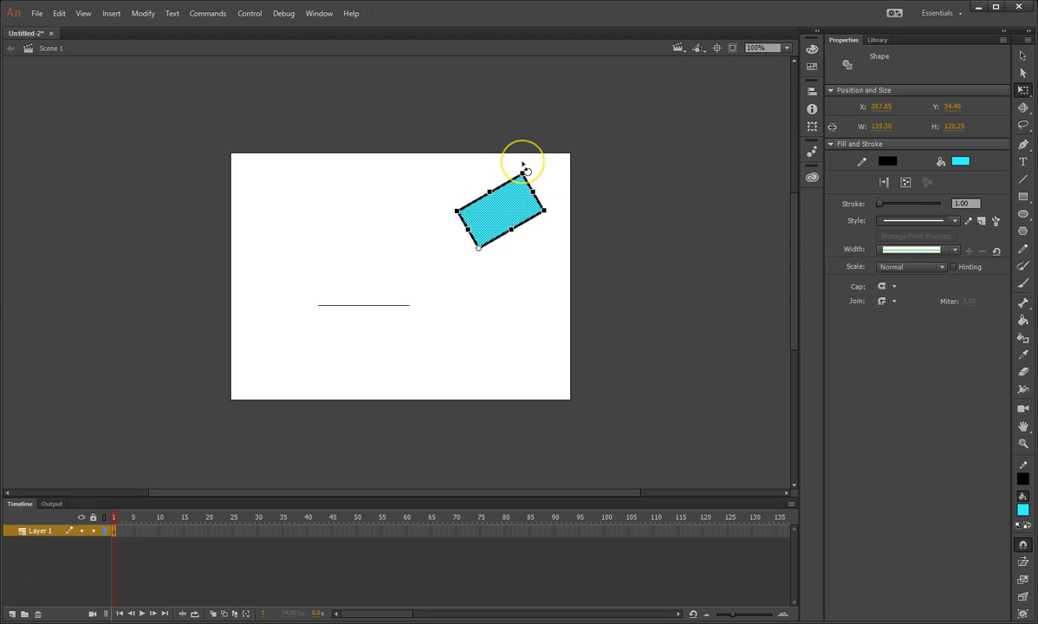
pyautogui.moveTo(524, 164); pyautogui.dragTo(596, 176)
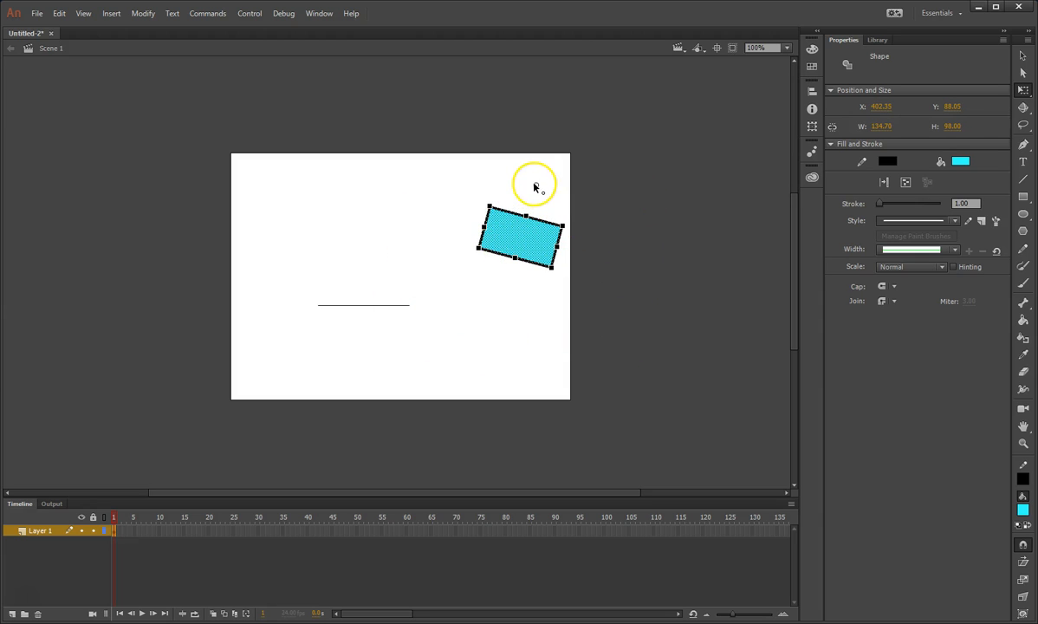
pyautogui.moveTo(555, 281); pyautogui.dragTo(426, 324)
pyautogui.press('Delete')
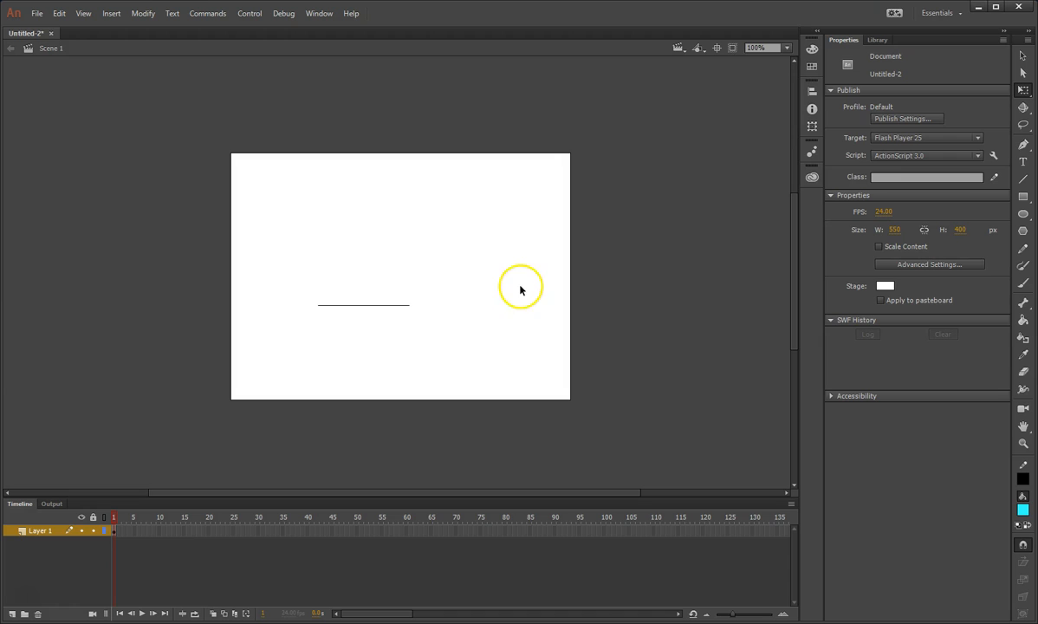
# Rotate the horizontal line upward about its left end until it spans about 128 × 74 px
pyautogui.click(371, 308)
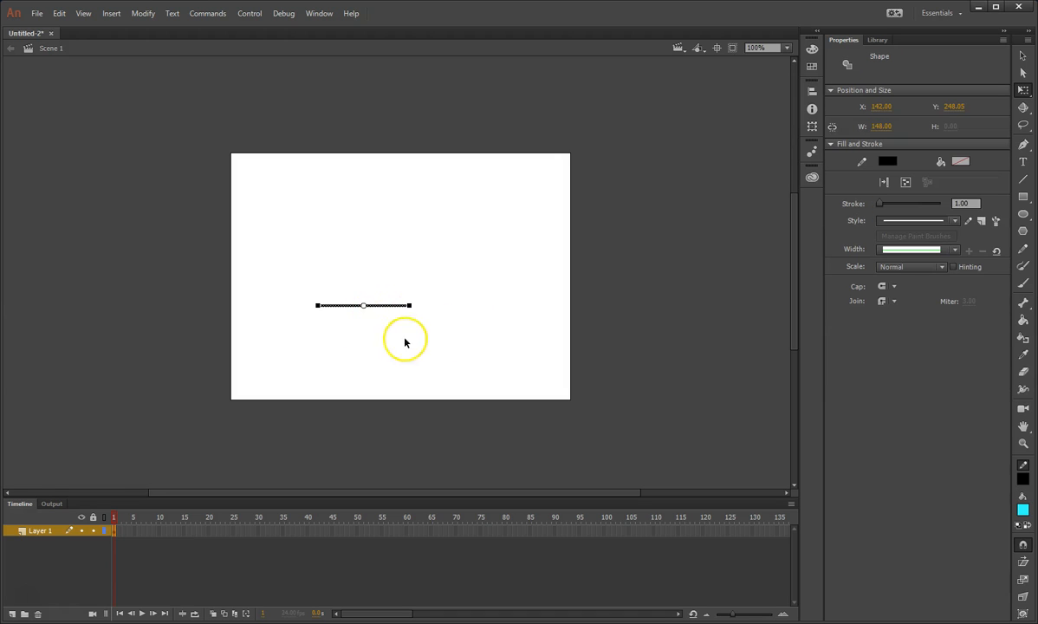
pyautogui.moveTo(363, 307); pyautogui.dragTo(318, 305)
pyautogui.moveTo(413, 312); pyautogui.dragTo(412, 273)
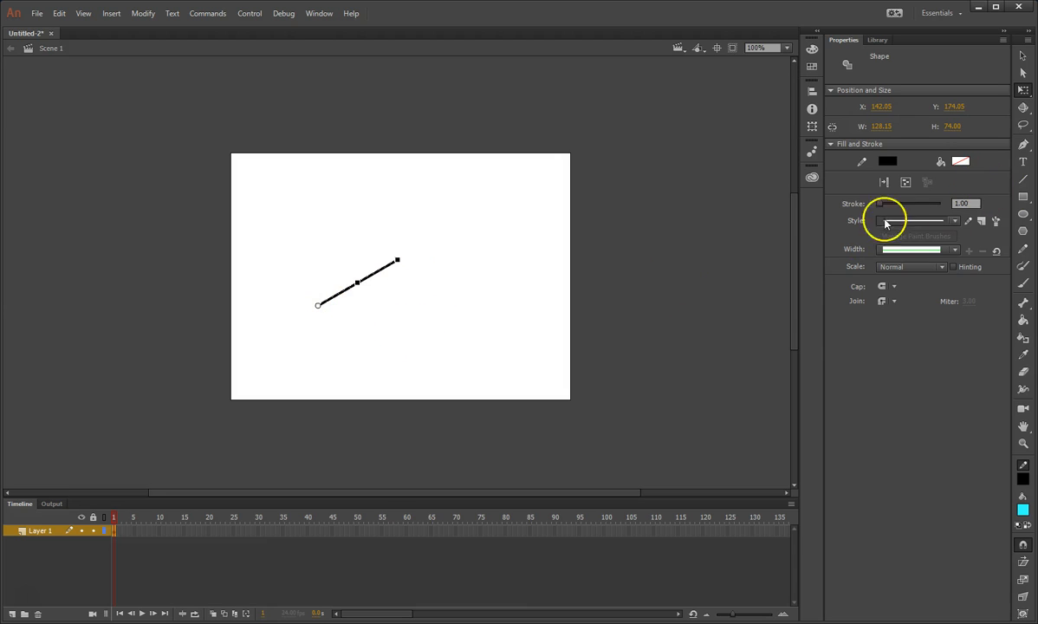
# Draw a vertical line upward from each end of the slanted line
pyautogui.click(1032, 178)
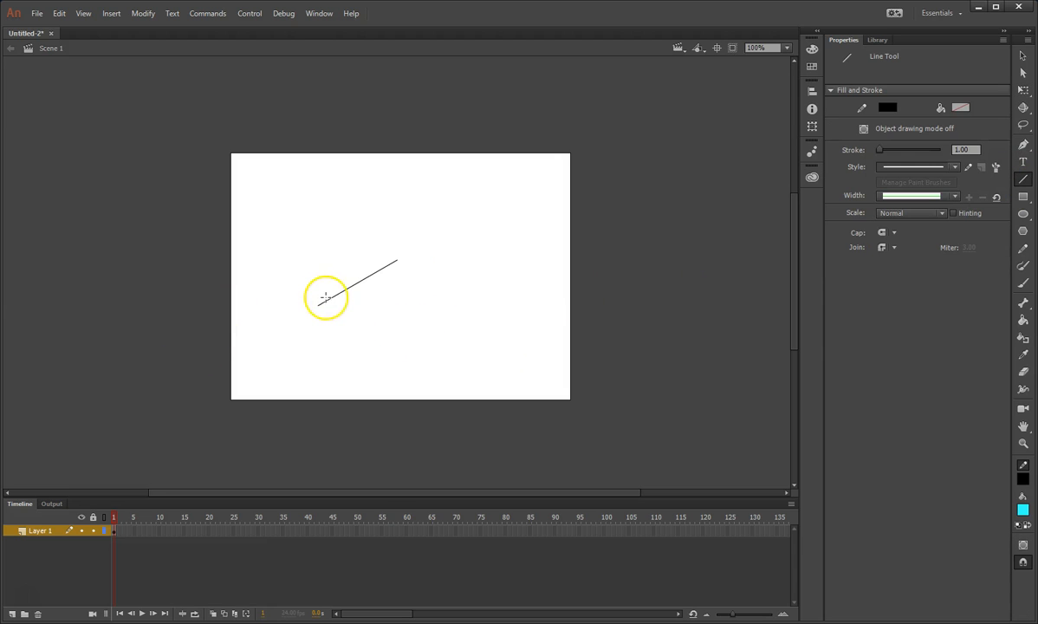
pyautogui.moveTo(318, 305); pyautogui.dragTo(318, 272)
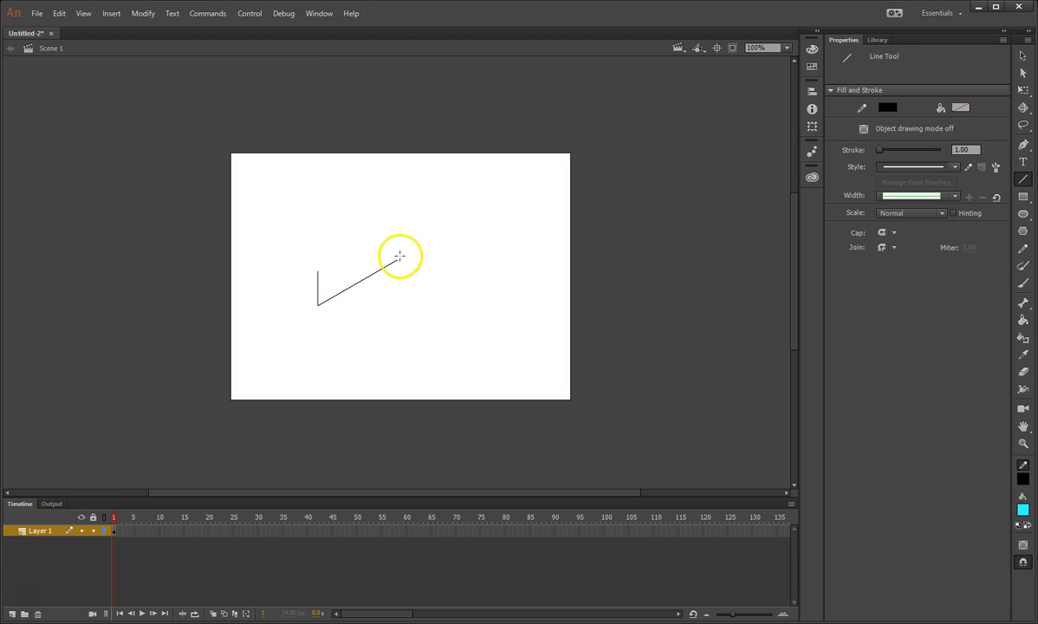
pyautogui.moveTo(398, 259); pyautogui.dragTo(394, 217)
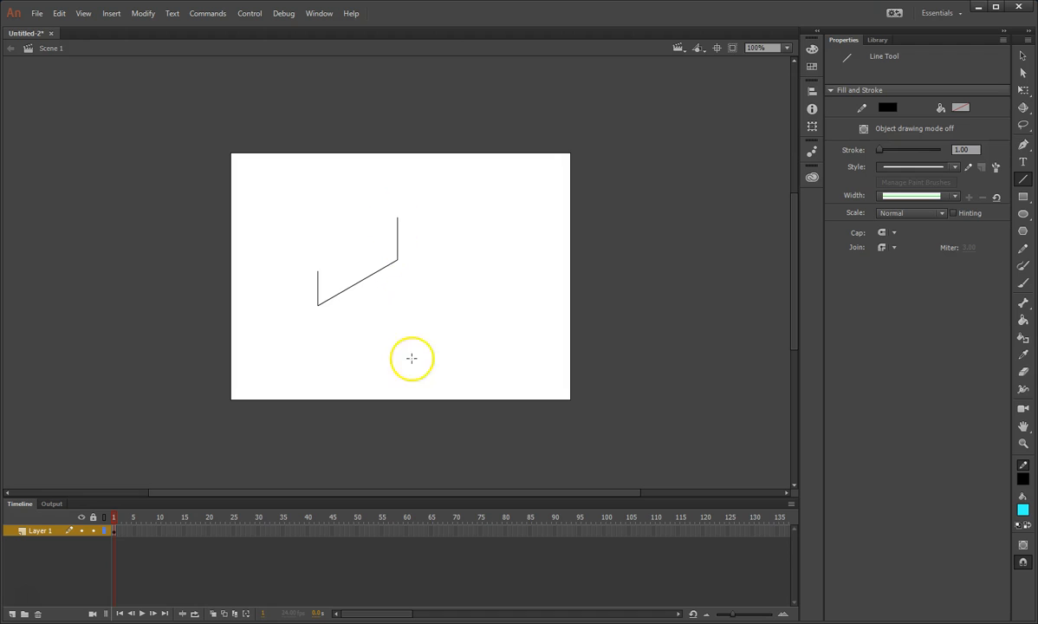
# Duplicate the slanted line straight up to about Y 122.5 so that it joins the two vertical lines
pyautogui.click(1023, 55)
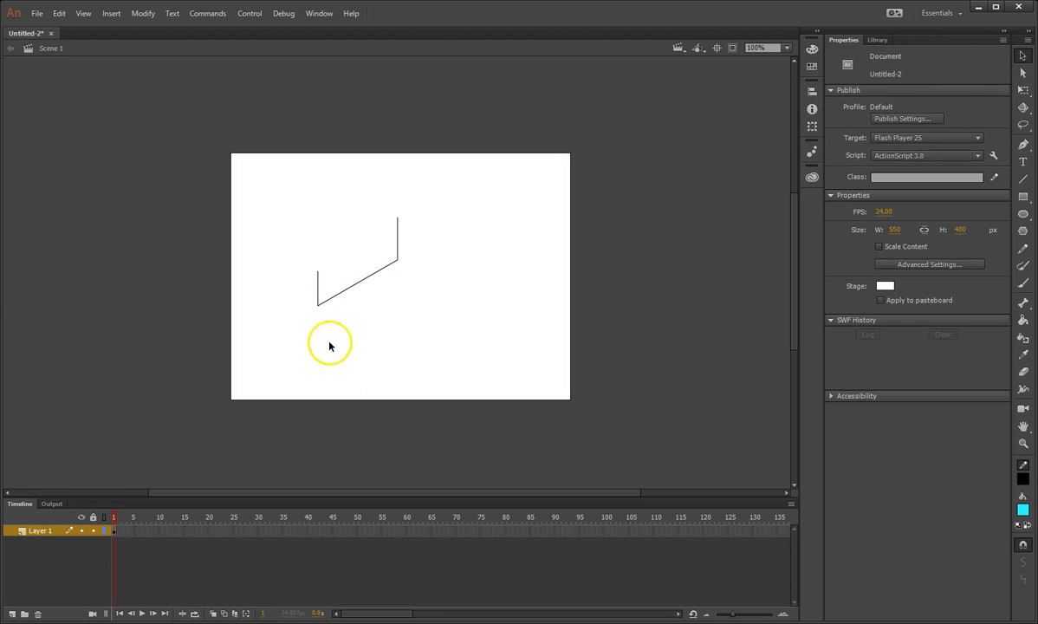
pyautogui.click(350, 286)
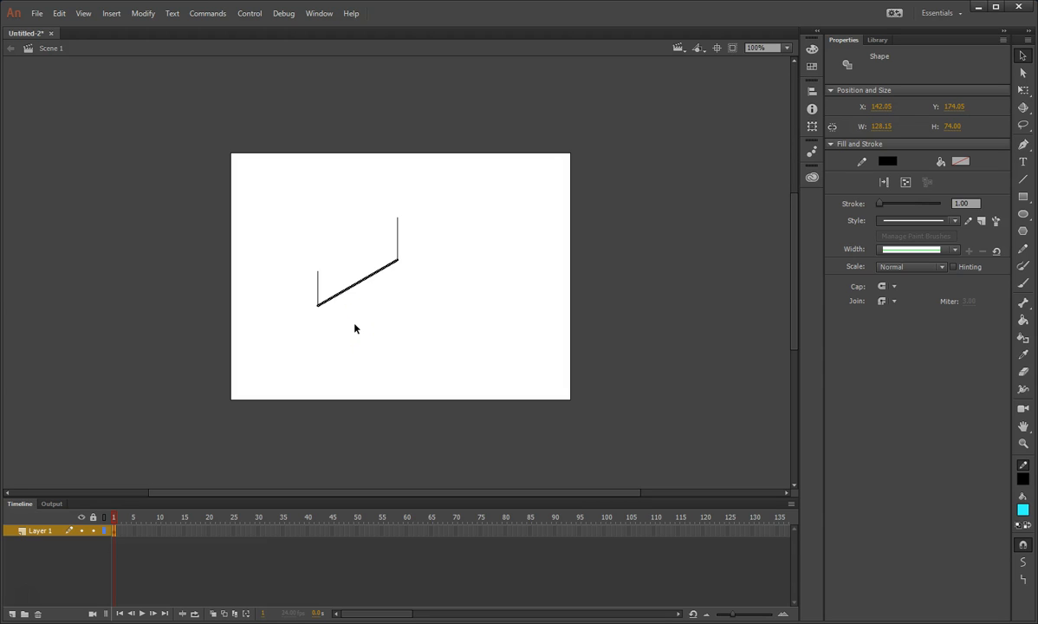
pyautogui.moveTo(357, 282); pyautogui.dragTo(353, 260)
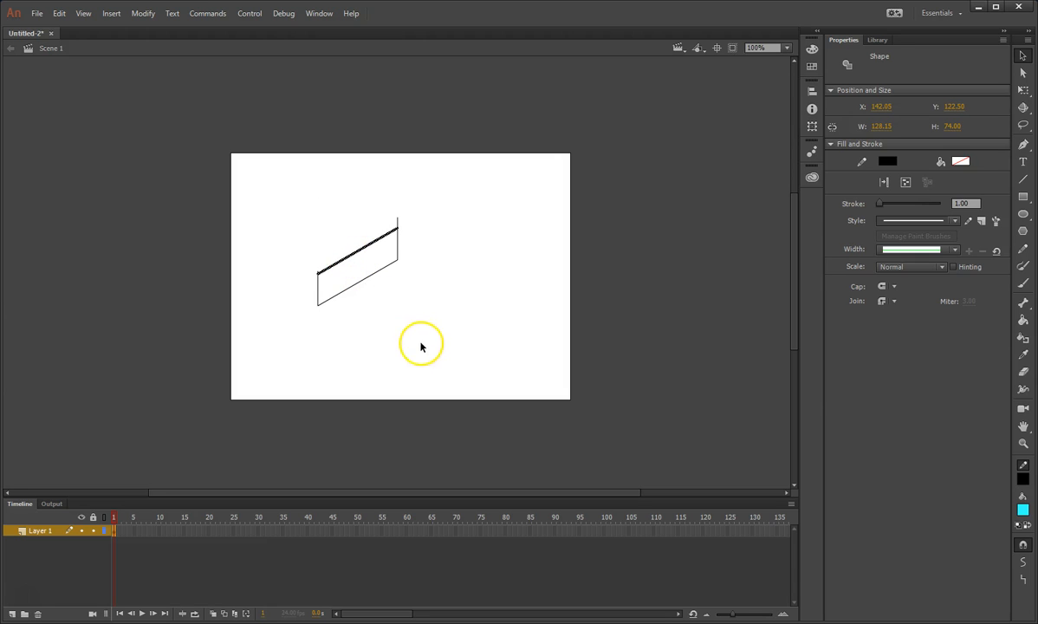
pyautogui.click(388, 331)
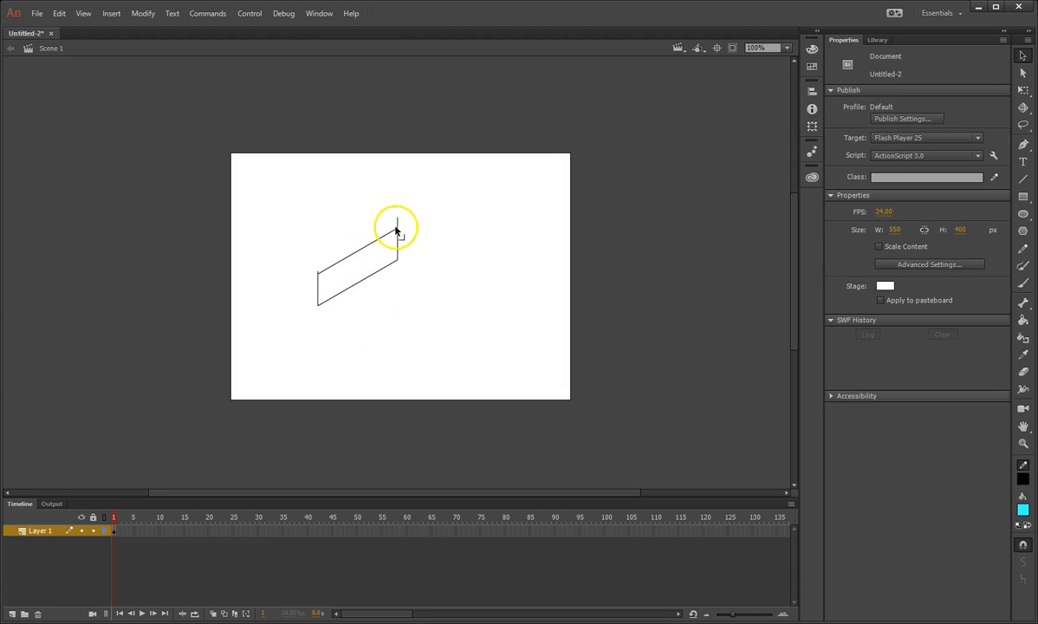
# Delete the two vertical line stubs that stick out above the upper slanted line
pyautogui.click(318, 274)
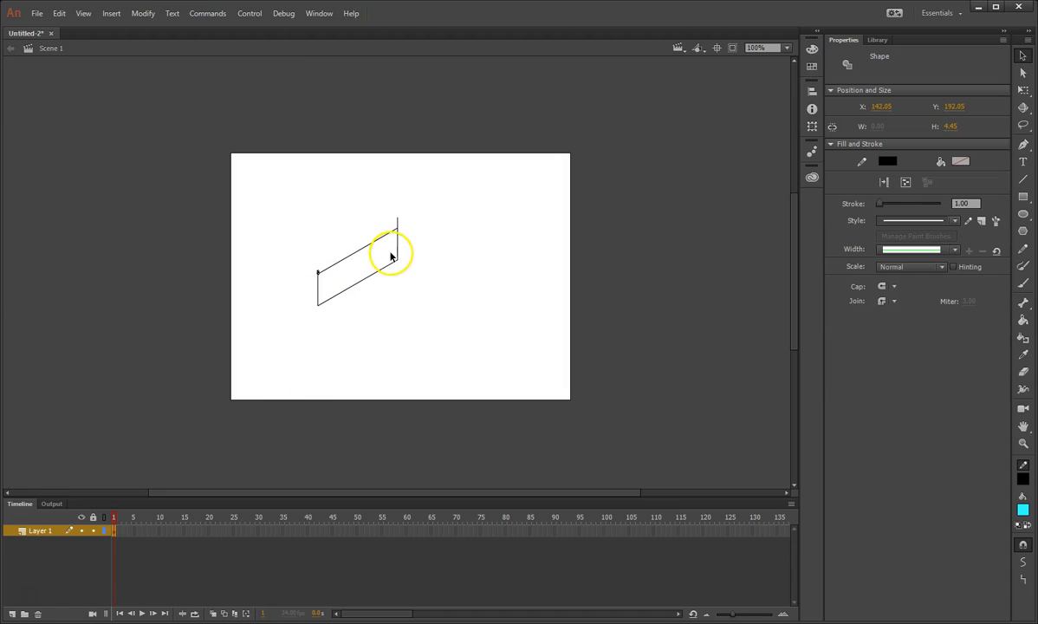
pyautogui.click(415, 218)
pyautogui.click(398, 224)
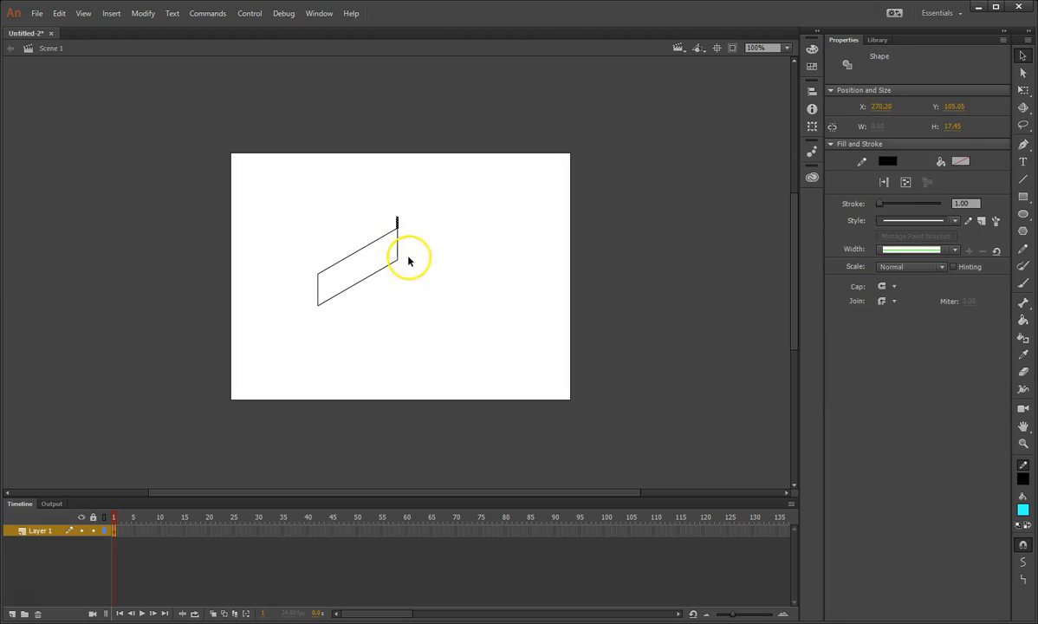
pyautogui.press('Delete')
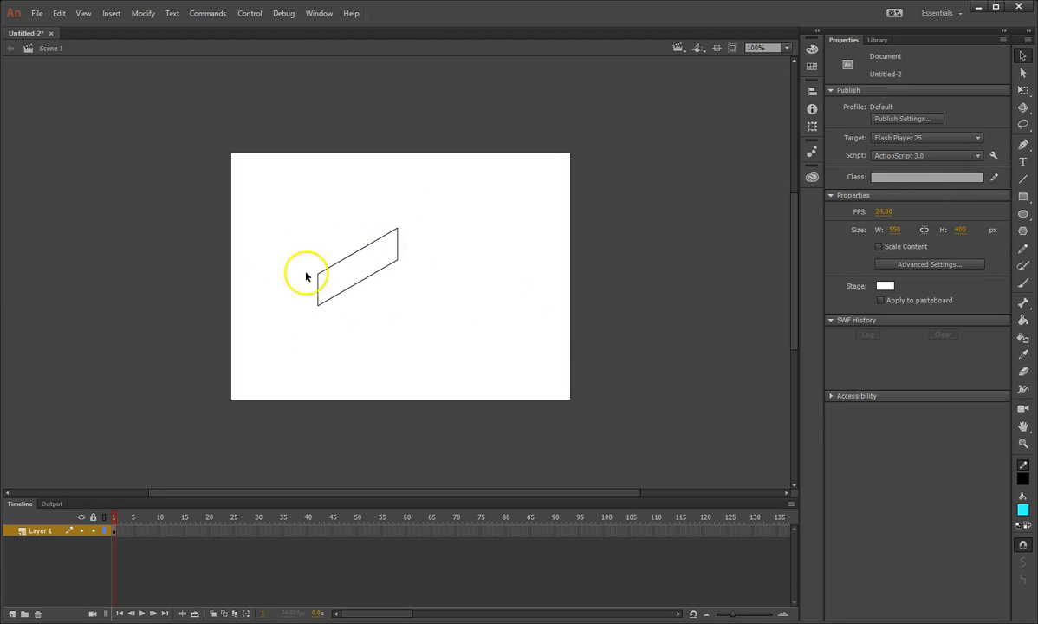
# Draw a horizontal line leftward from the parallelogram's lower-left corner, then shorten and tilt it about that corner to about 66 × 18 px
pyautogui.click(1022, 179)
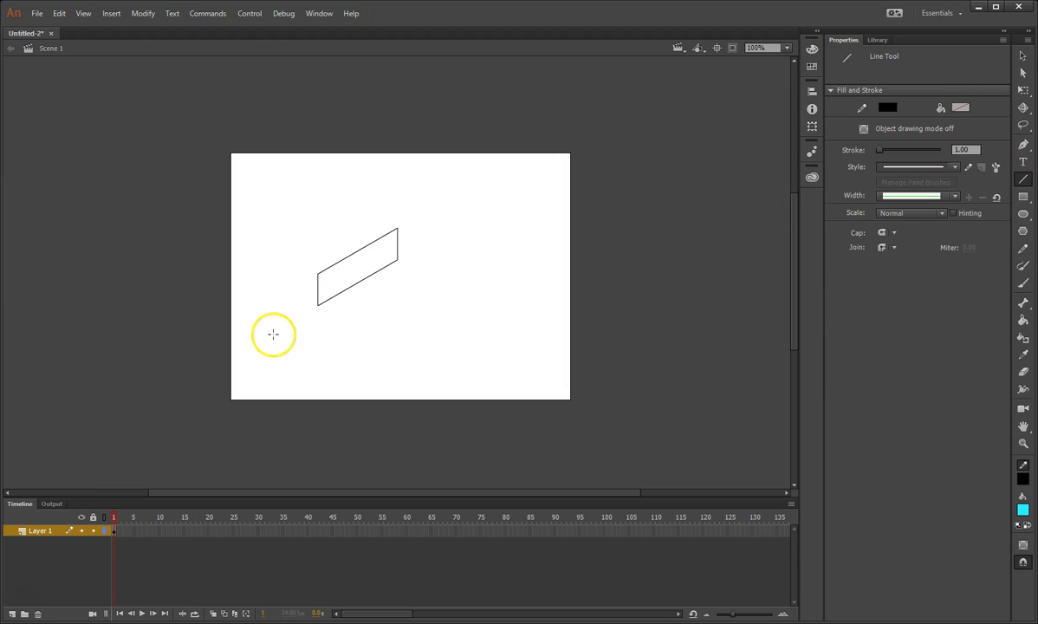
pyautogui.moveTo(318, 303)
pyautogui.mouseDown()
pyautogui.moveTo(273, 282)
pyautogui.moveTo(260, 306)
pyautogui.mouseUp()
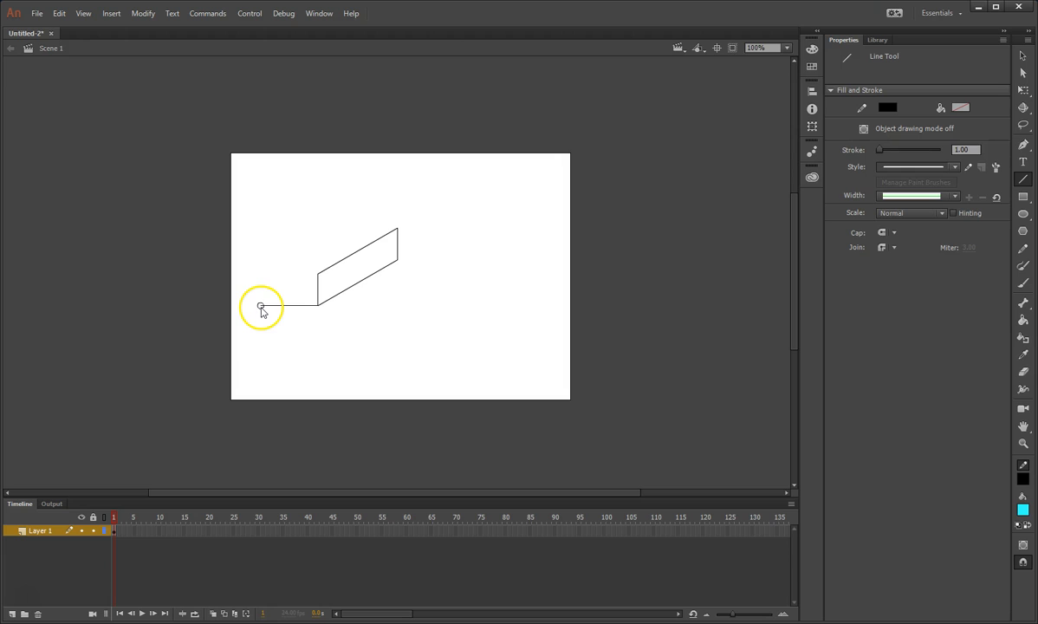
pyautogui.click(1022, 90)
pyautogui.click(283, 305)
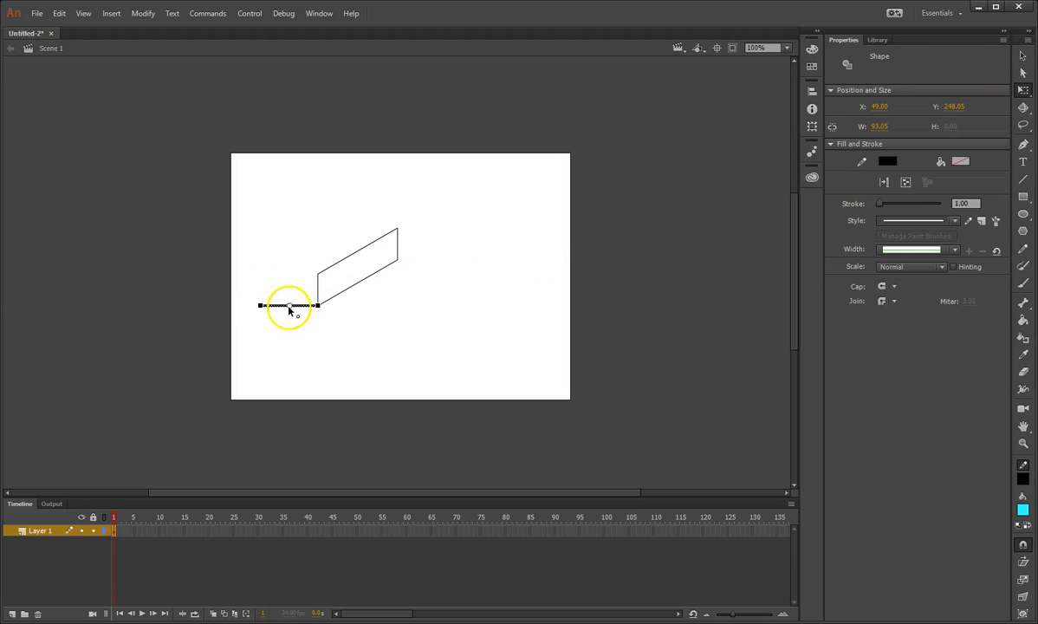
pyautogui.moveTo(313, 307); pyautogui.dragTo(319, 307)
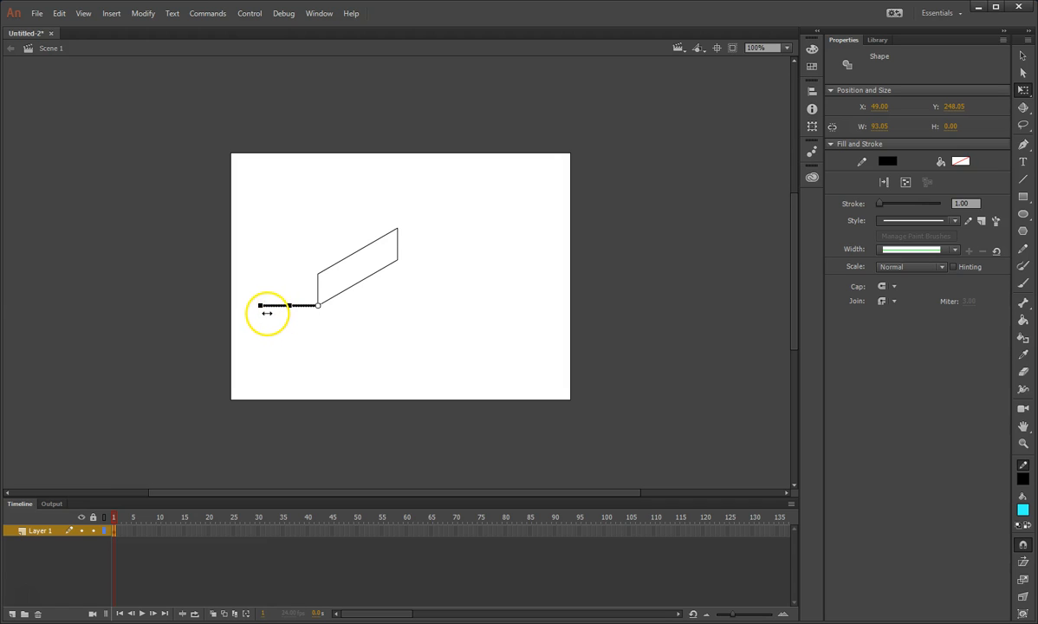
pyautogui.moveTo(258, 301); pyautogui.dragTo(279, 301)
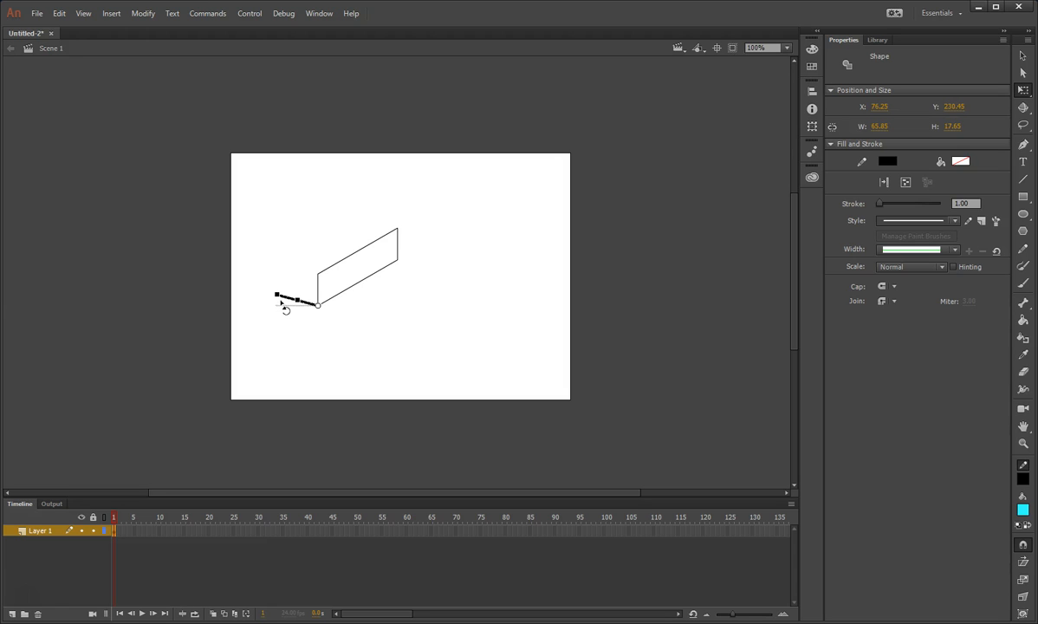
pyautogui.click(272, 362)
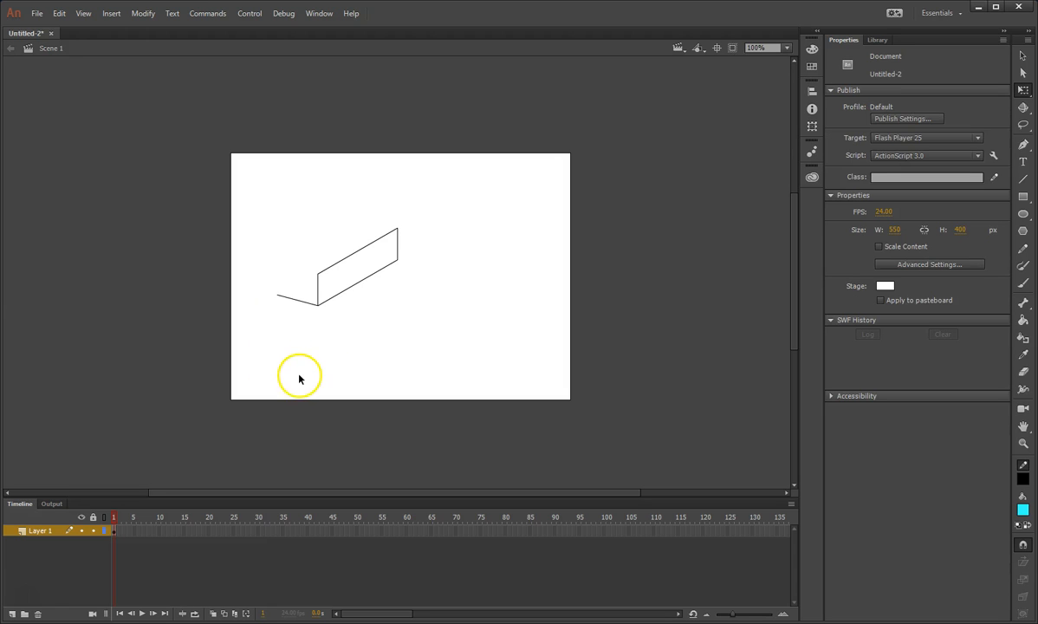
# Copy the short slanted line to the parallelogram's upper-left corner and close the side face with a vertical line at the left ends
pyautogui.click(296, 301)
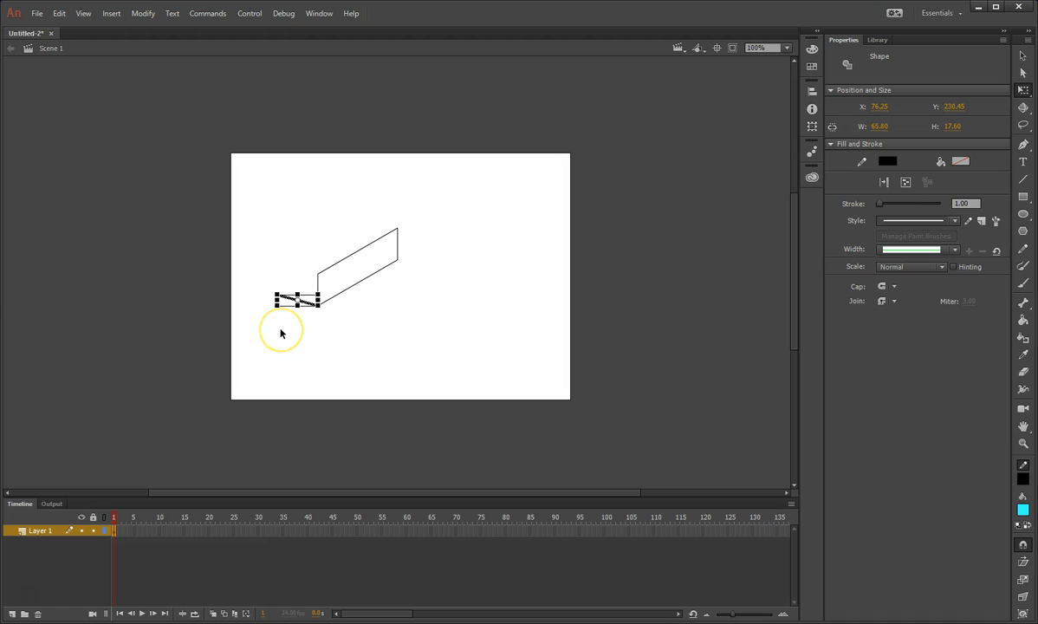
pyautogui.hotkey('ctrl', 'v')
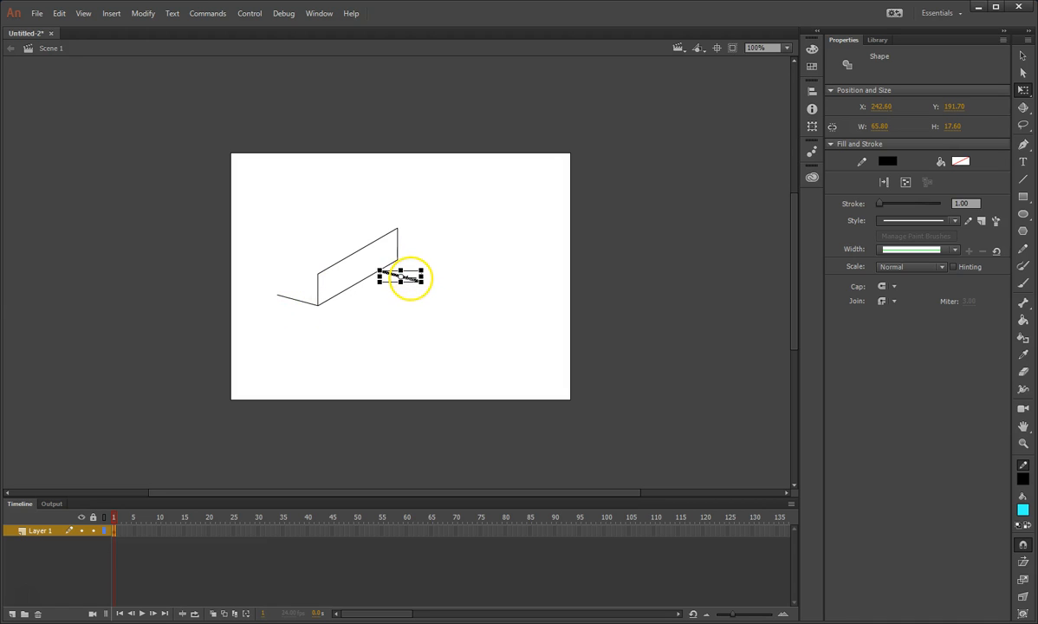
pyautogui.click(1022, 56)
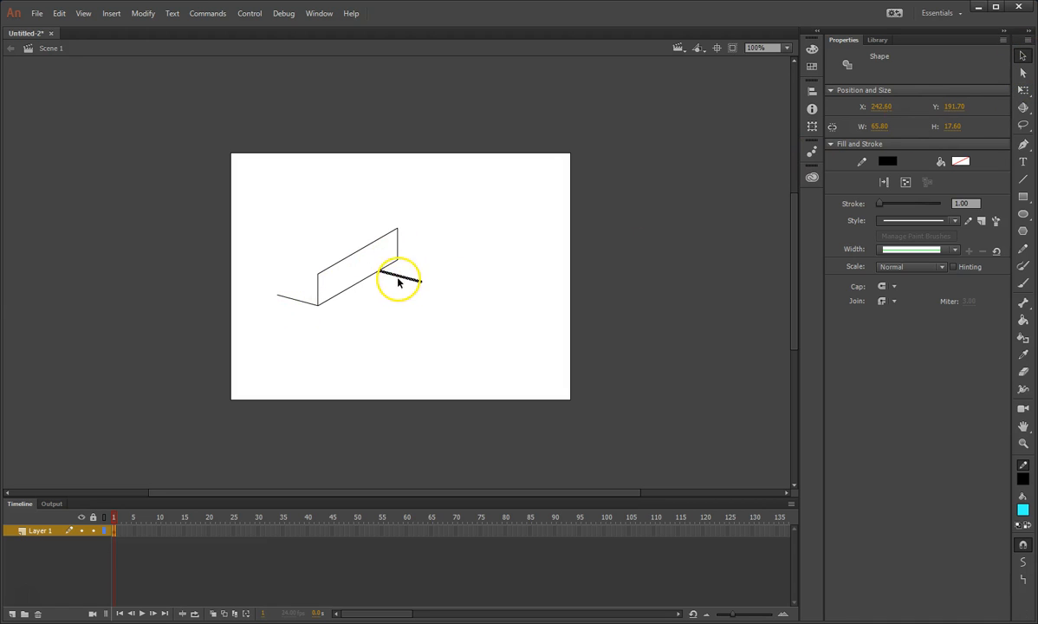
pyautogui.moveTo(404, 279); pyautogui.dragTo(300, 274)
pyautogui.click(281, 351)
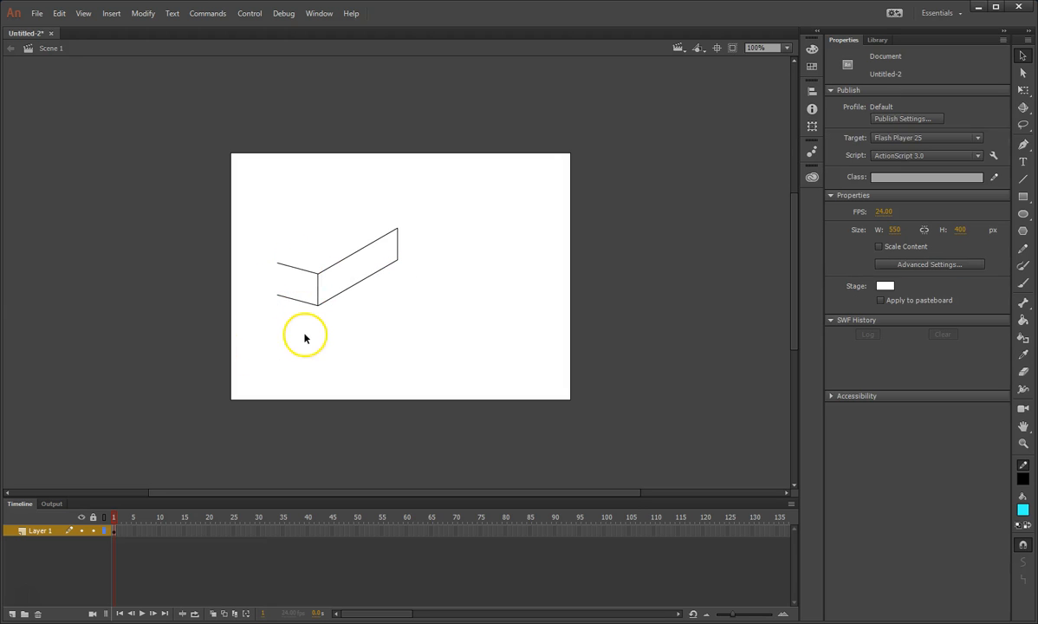
pyautogui.click(1019, 178)
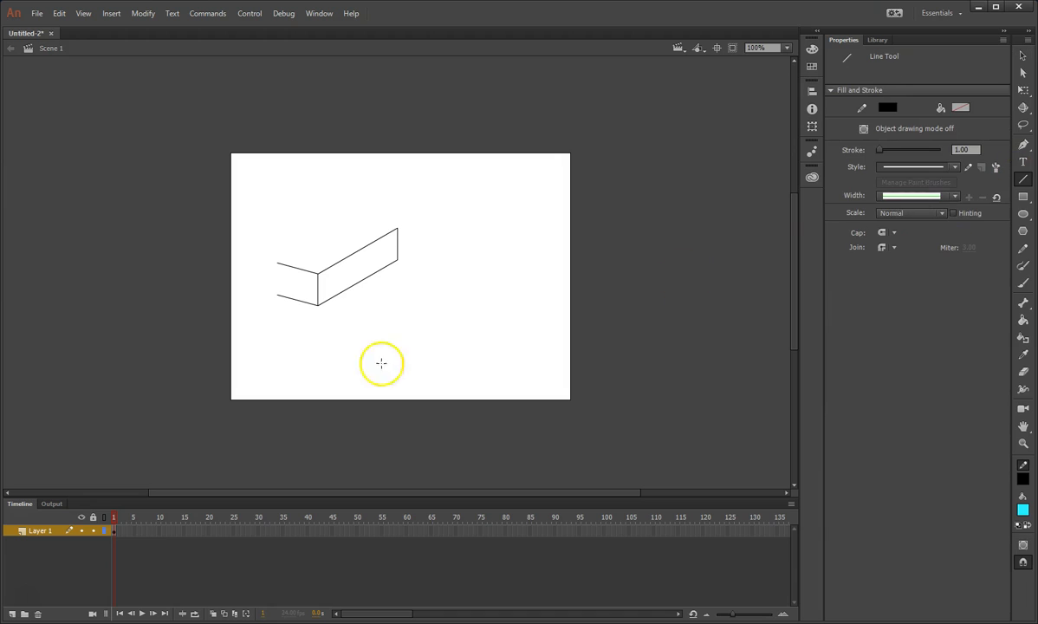
pyautogui.moveTo(276, 294); pyautogui.dragTo(276, 263)
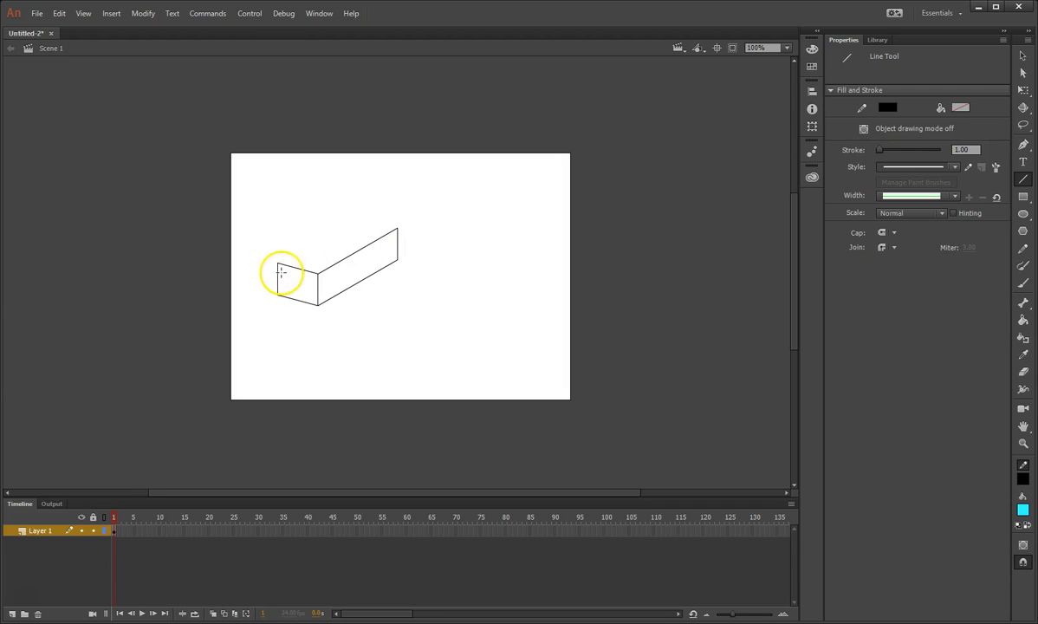
# Copy the long slanted edge to the side face's upper-left corner and the short slanted edge to the back, closing the box's top face
pyautogui.click(1023, 54)
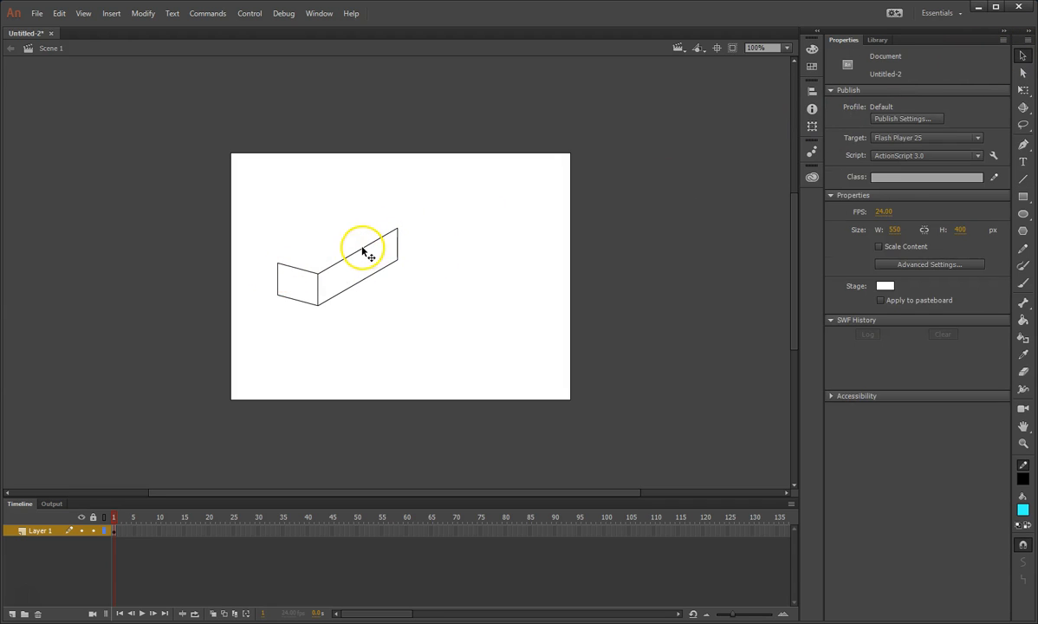
pyautogui.click(365, 247)
pyautogui.moveTo(357, 273); pyautogui.dragTo(339, 233)
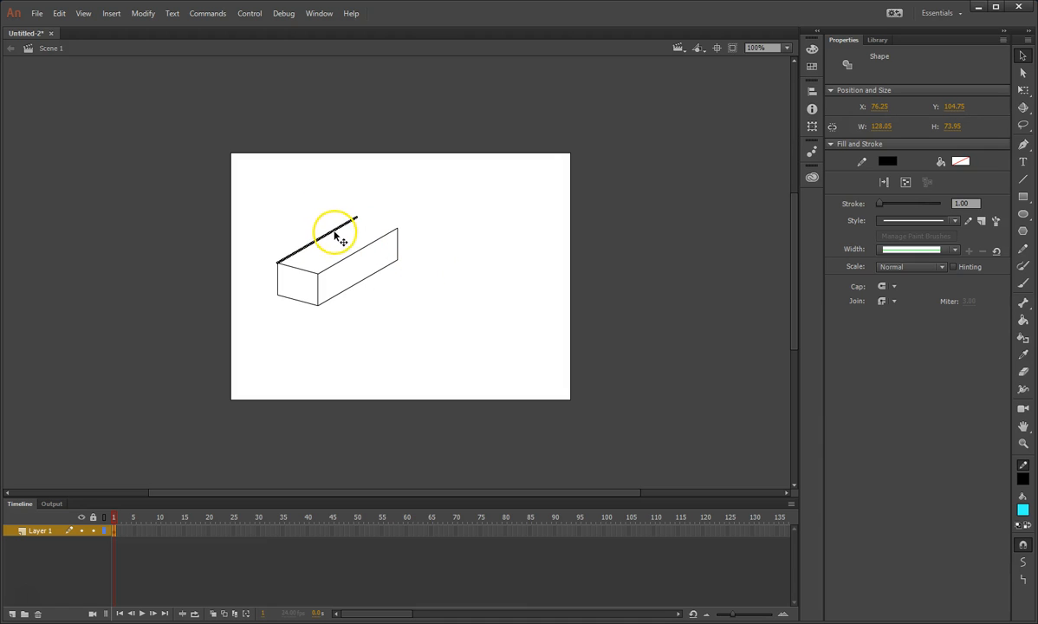
pyautogui.click(417, 327)
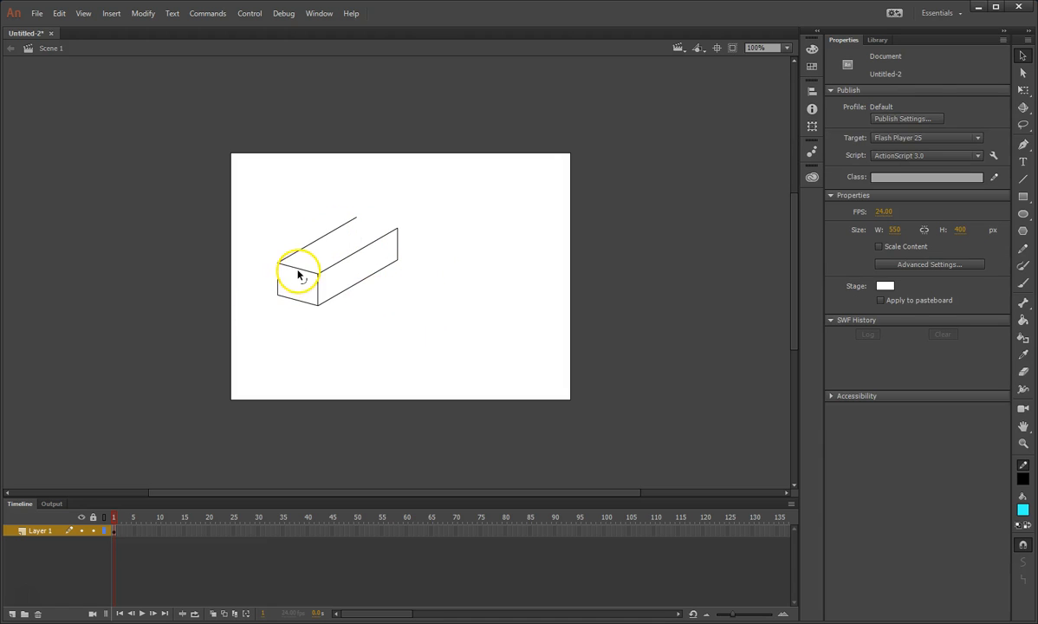
pyautogui.click(296, 268)
pyautogui.moveTo(303, 269); pyautogui.dragTo(379, 225)
pyautogui.click(396, 382)
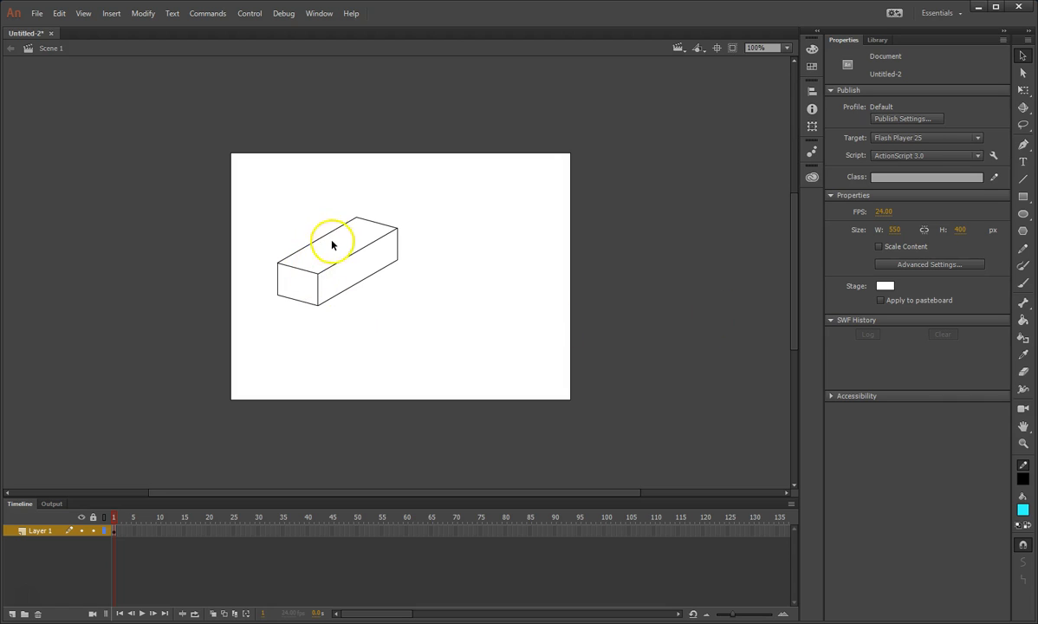
# Draw an oval about 52 × 15 px to the right of the box and set its fill to none
pyautogui.click(1023, 213)
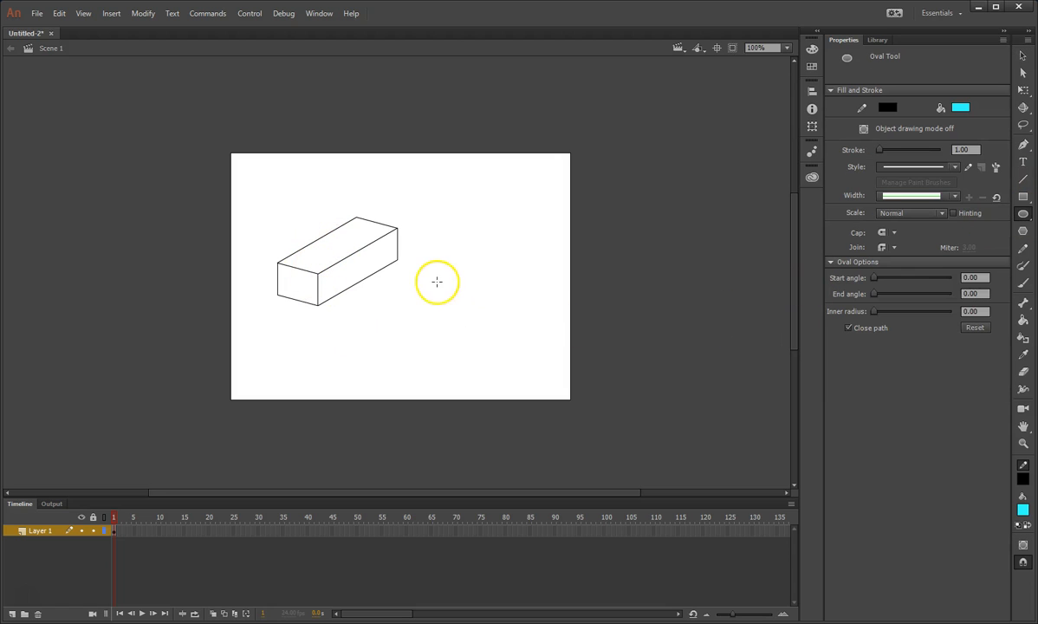
pyautogui.moveTo(438, 270); pyautogui.dragTo(469, 278)
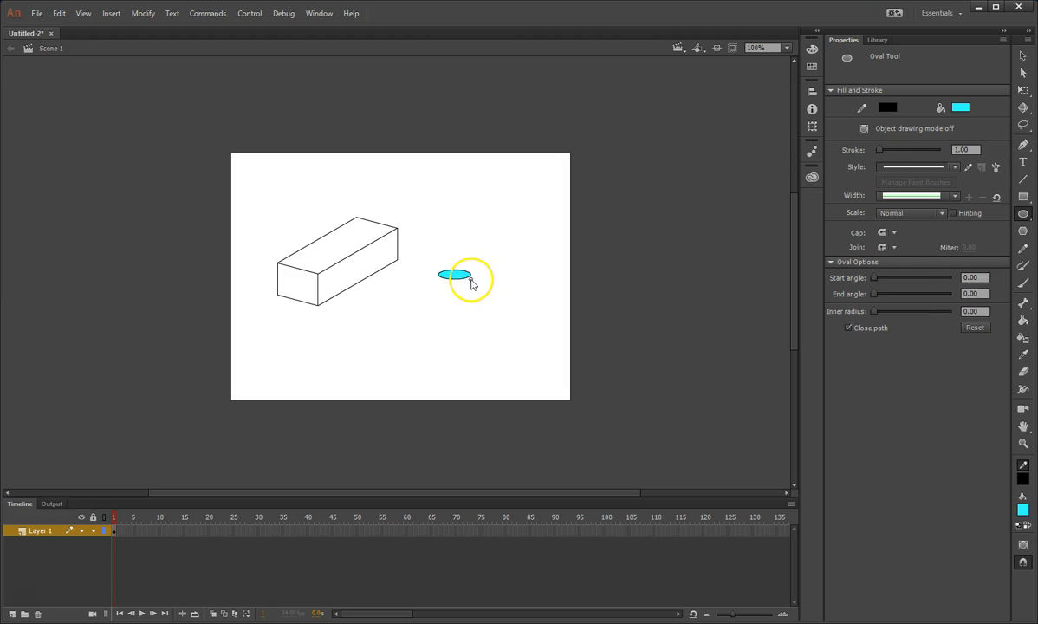
pyautogui.click(962, 108)
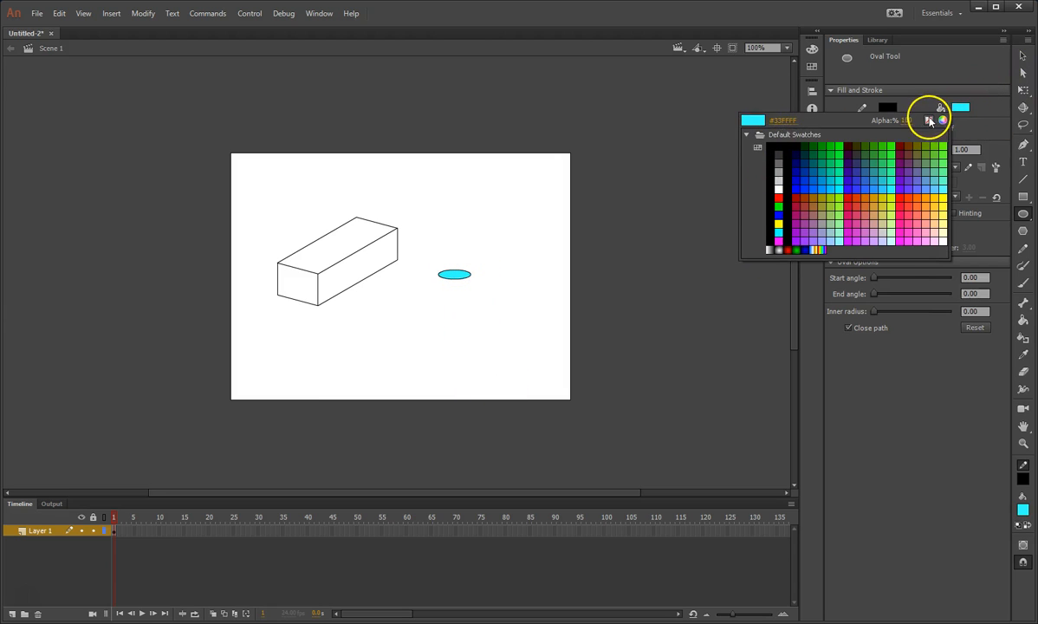
pyautogui.click(928, 120)
pyautogui.click(1022, 56)
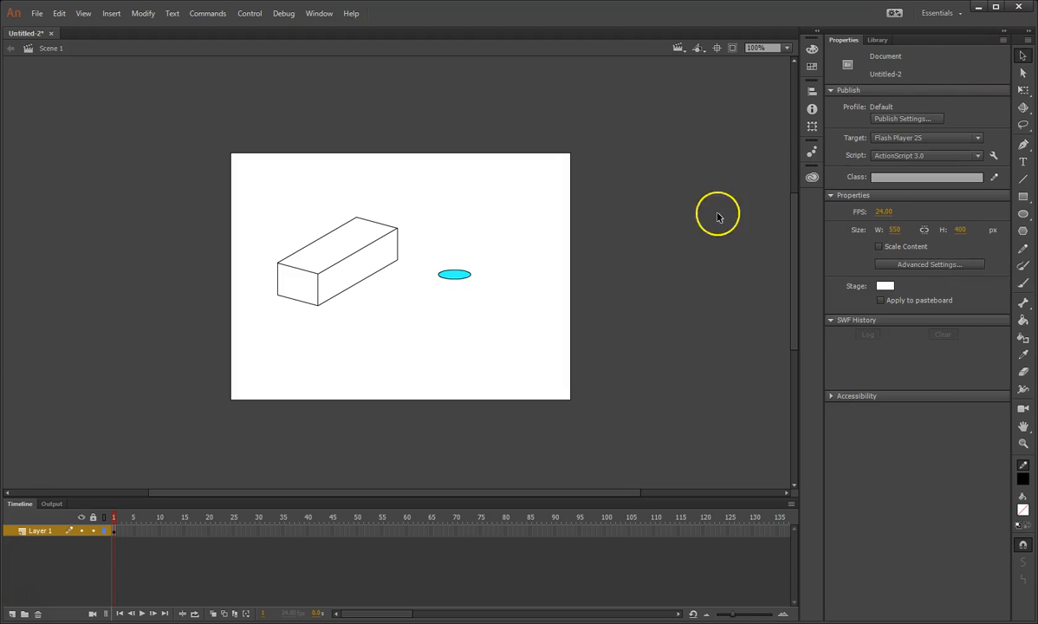
pyautogui.click(455, 276)
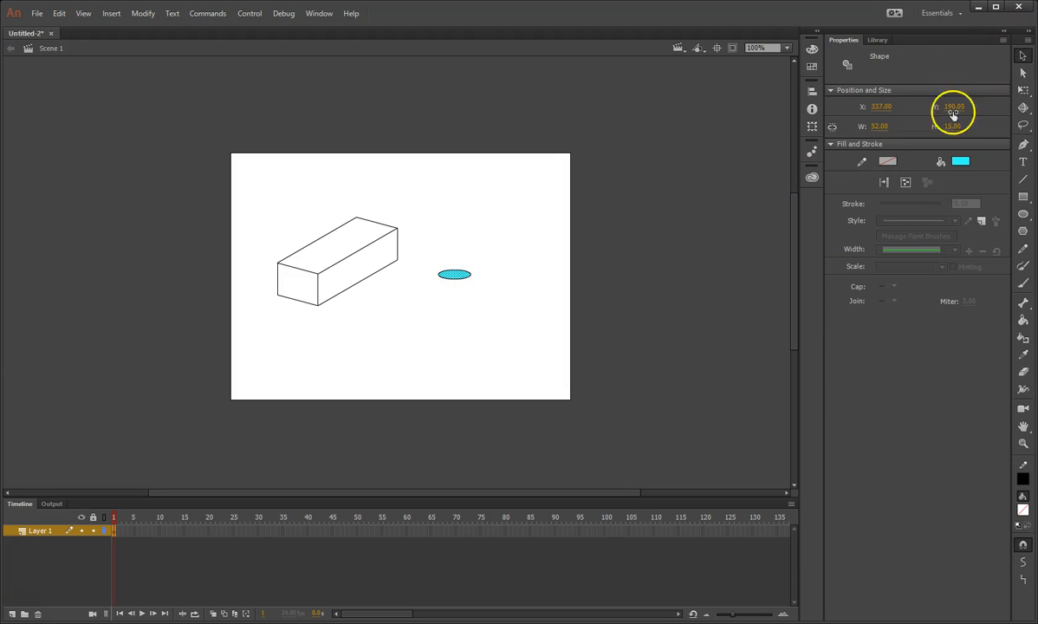
pyautogui.click(960, 160)
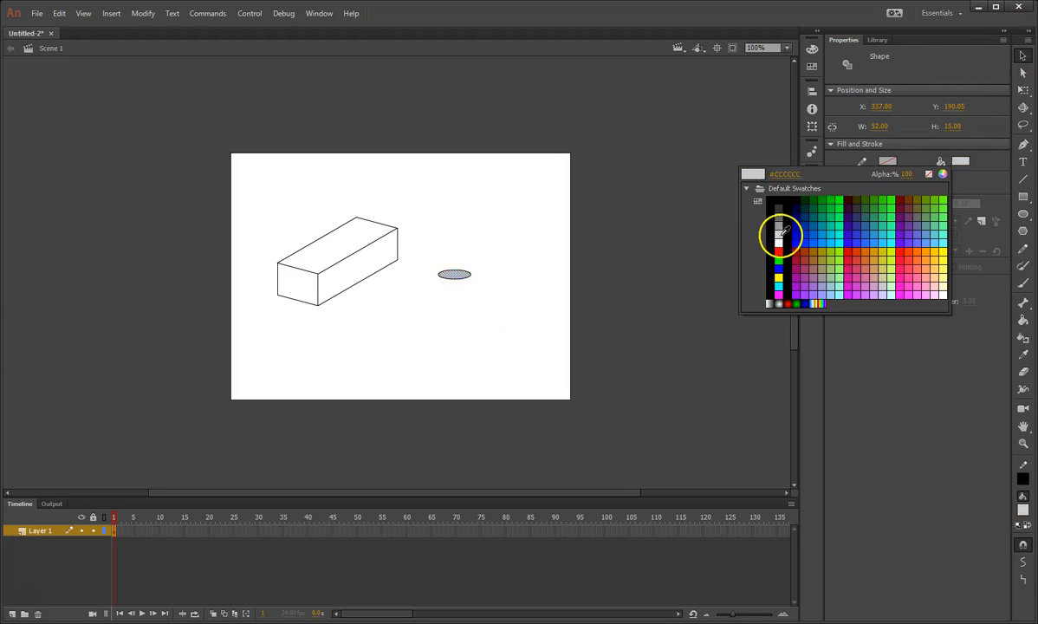
pyautogui.click(928, 173)
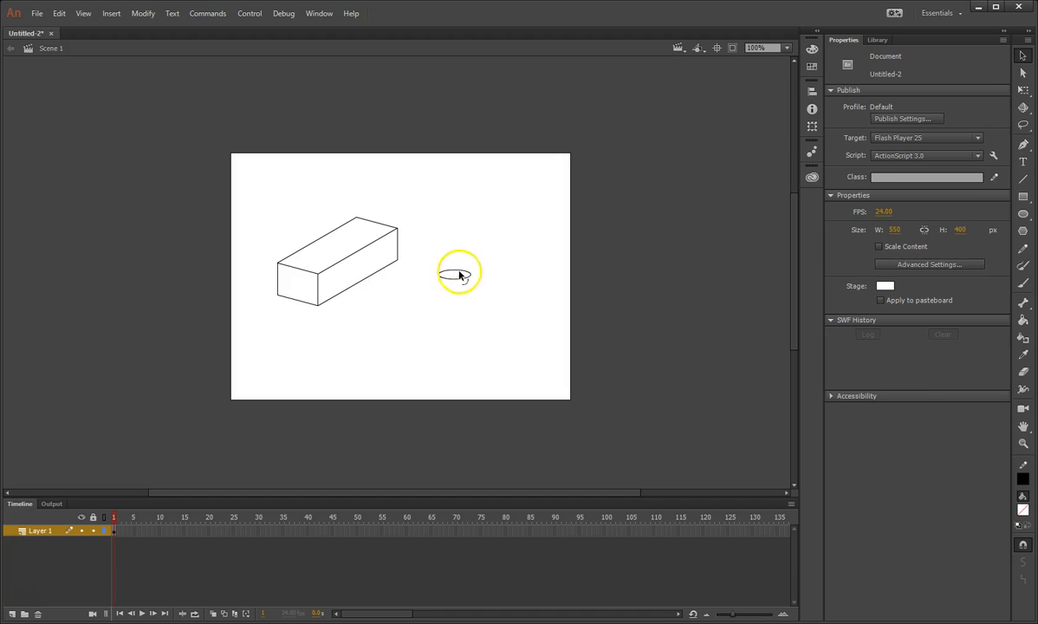
# Try rotating the oval's outline counterclockwise in two passes, reselecting it in between
pyautogui.moveTo(389, 229); pyautogui.dragTo(494, 301)
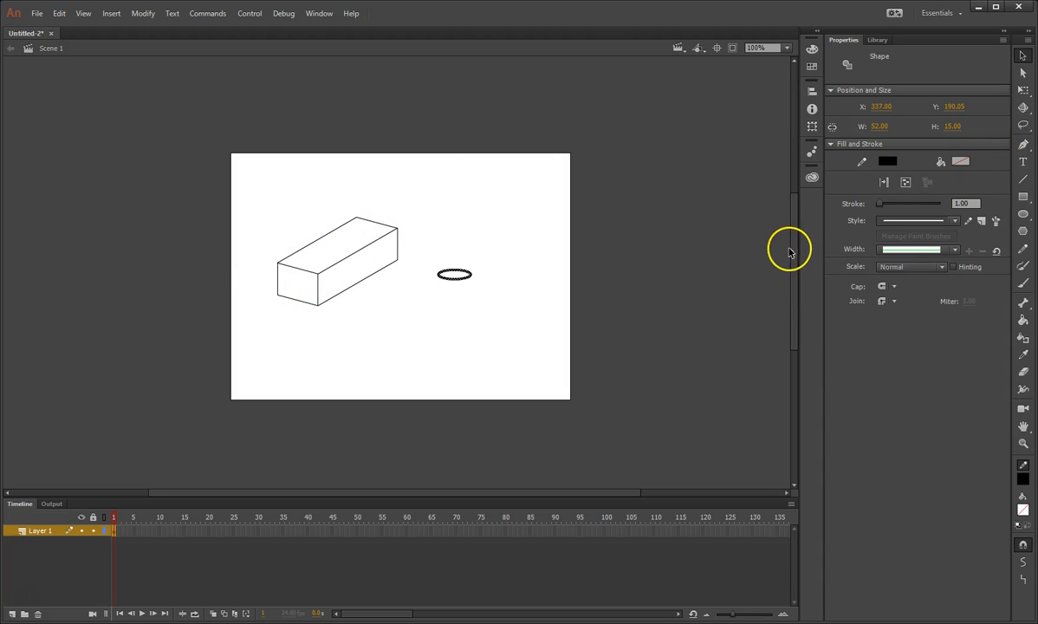
pyautogui.click(1022, 89)
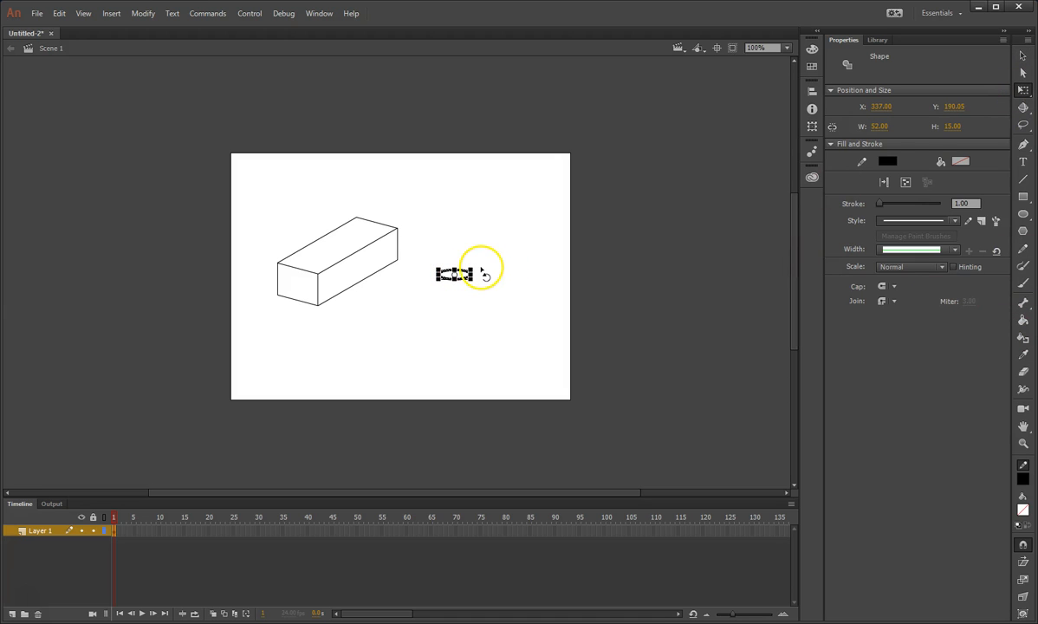
pyautogui.moveTo(482, 274); pyautogui.dragTo(477, 250)
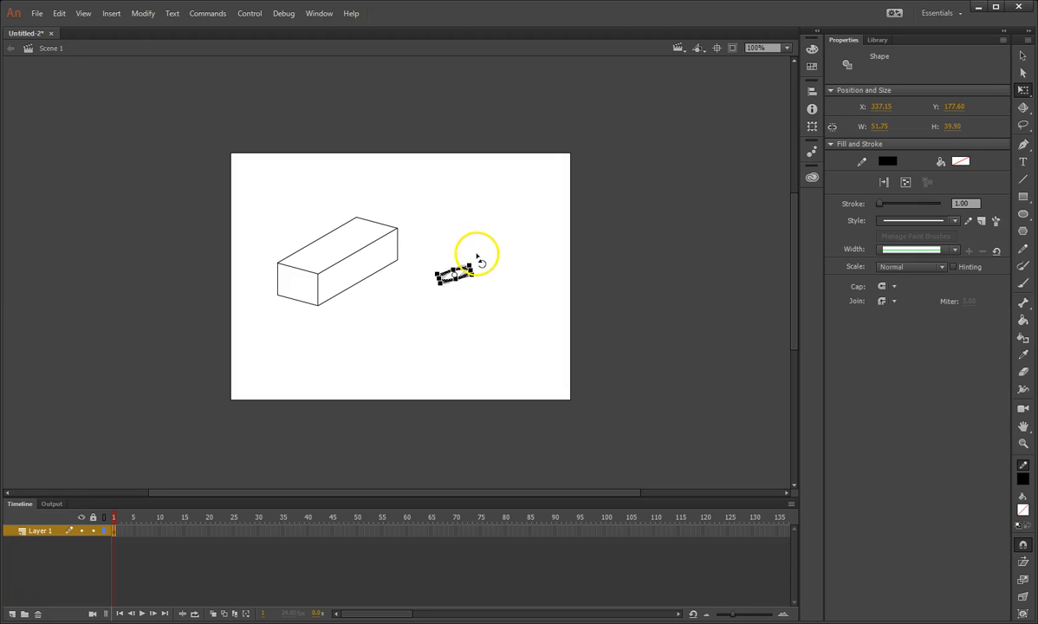
pyautogui.click(487, 368)
pyautogui.click(451, 272)
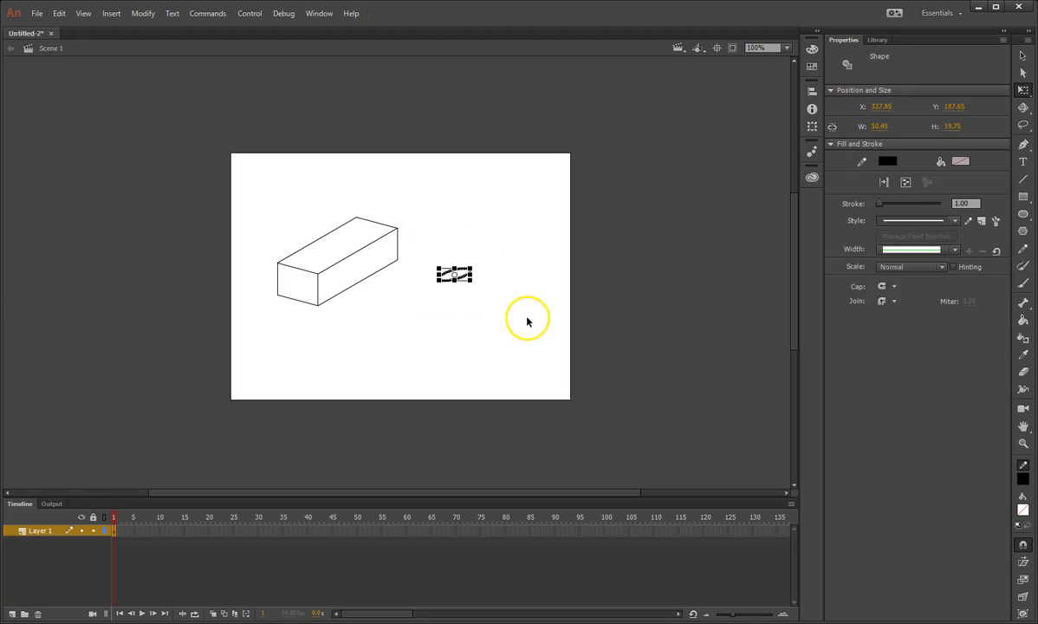
pyautogui.moveTo(477, 265); pyautogui.dragTo(486, 292)
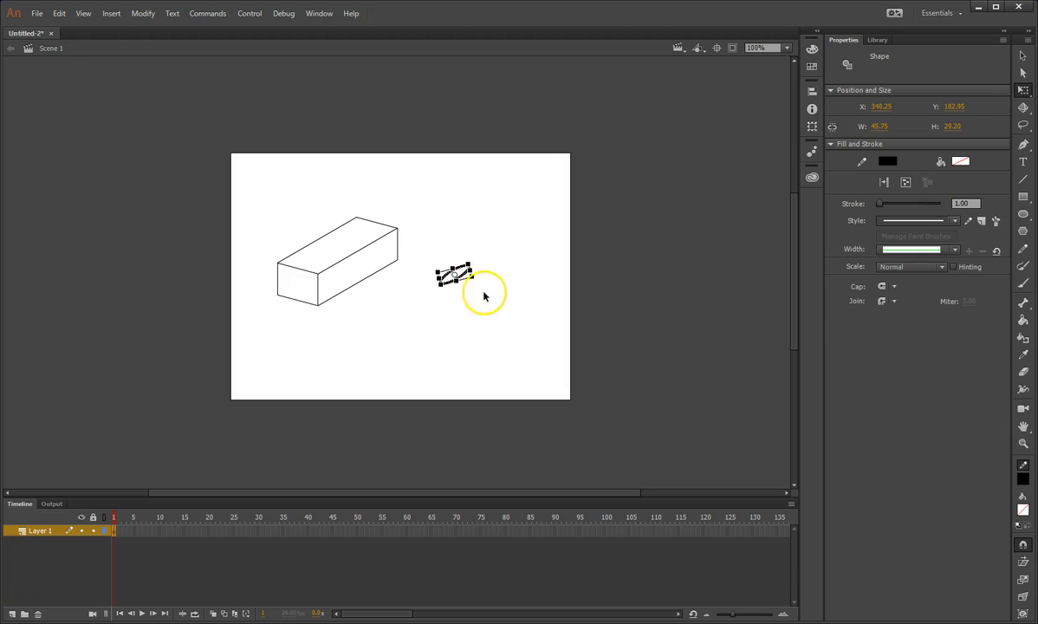
pyautogui.click(479, 376)
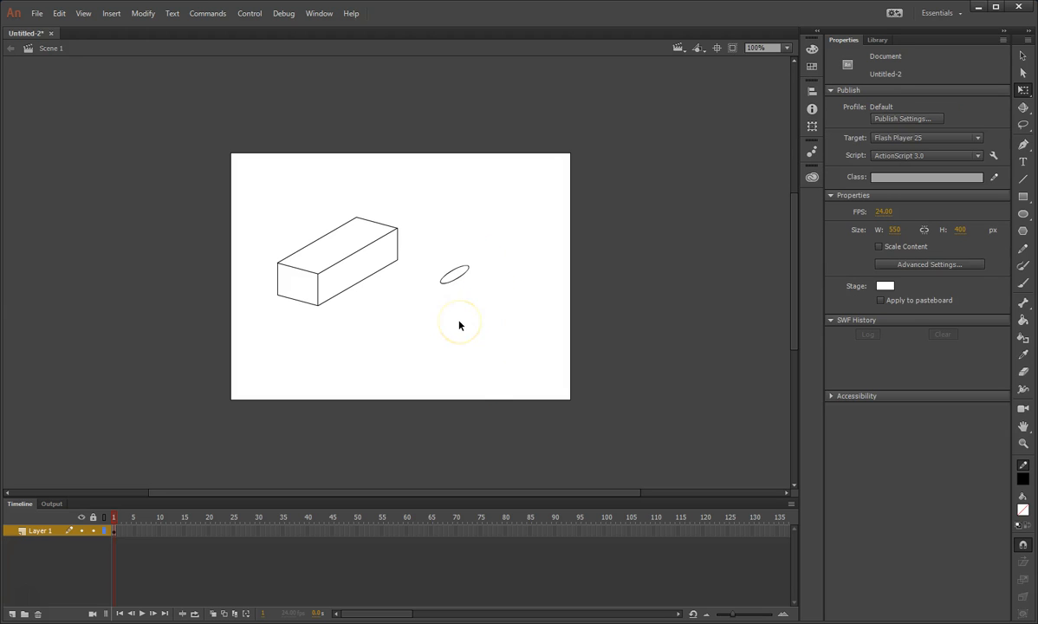
# Undo the oval's rotations and deselect it
pyautogui.hotkey('ctrl', 'z')
pyautogui.hotkey('ctrl', 'z')
pyautogui.hotkey('ctrl', 'z')
pyautogui.hotkey('ctrl', 'z')
pyautogui.hotkey('ctrl', 'z')
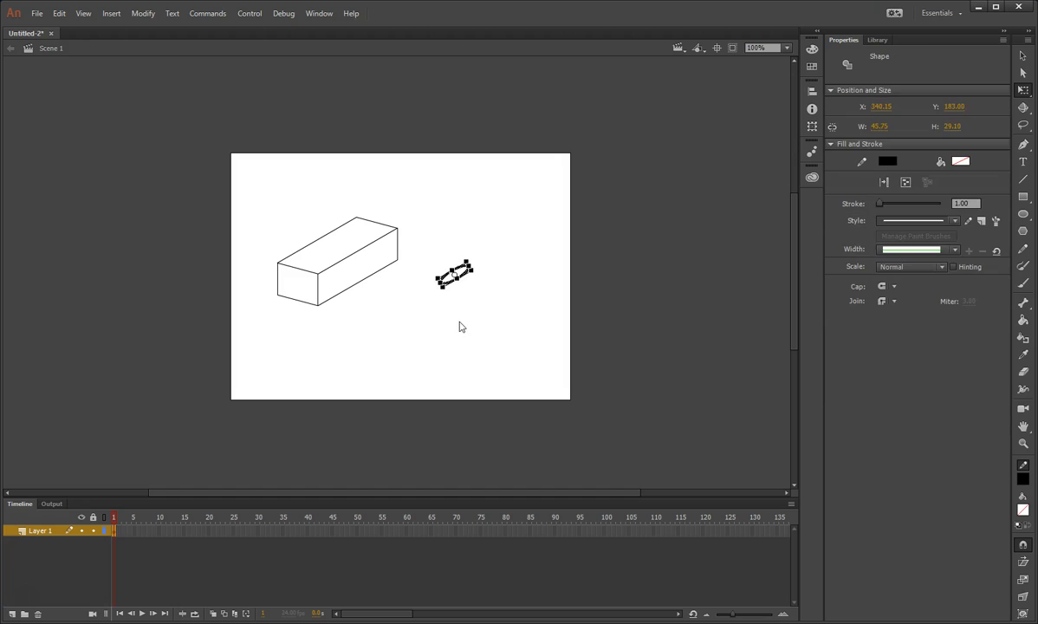
pyautogui.click(460, 325)
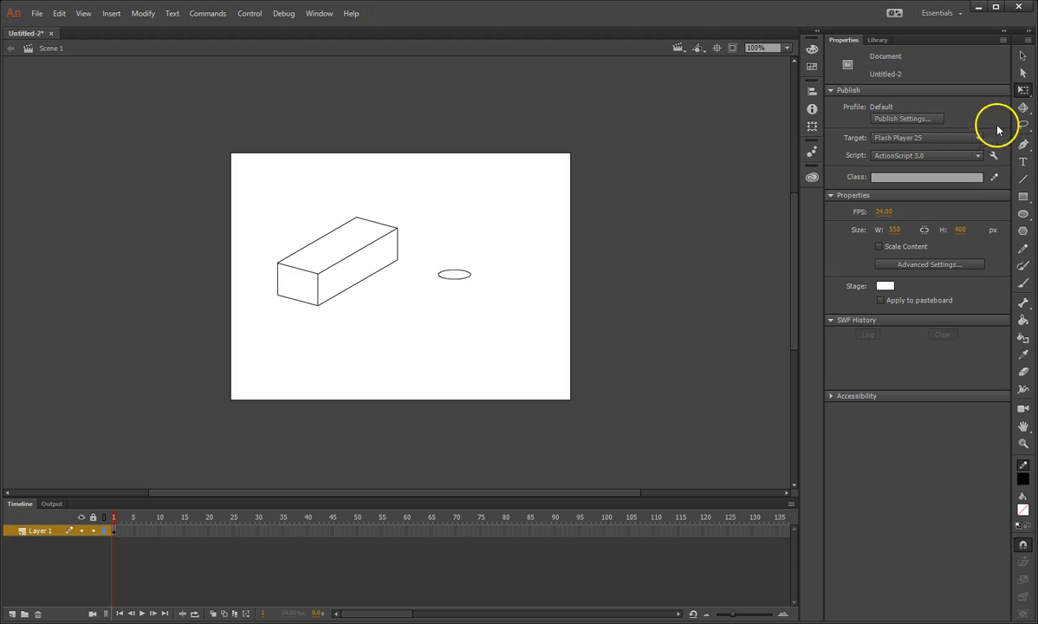
# Paste a copy of the oval in place and move it straight down to about Y 209
pyautogui.click(454, 281)
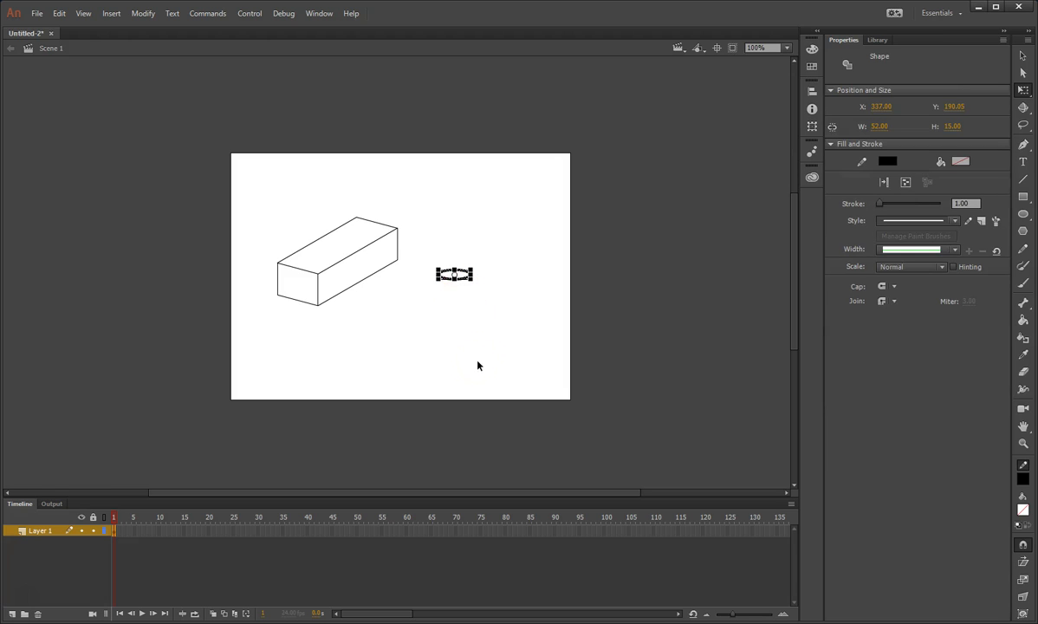
pyautogui.click(60, 14)
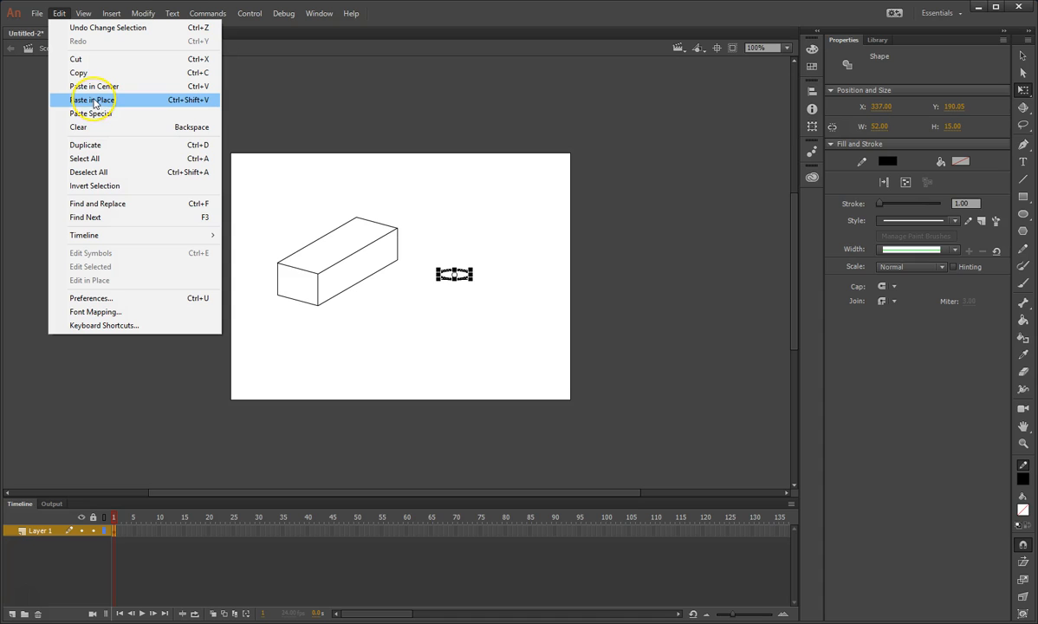
pyautogui.click(95, 101)
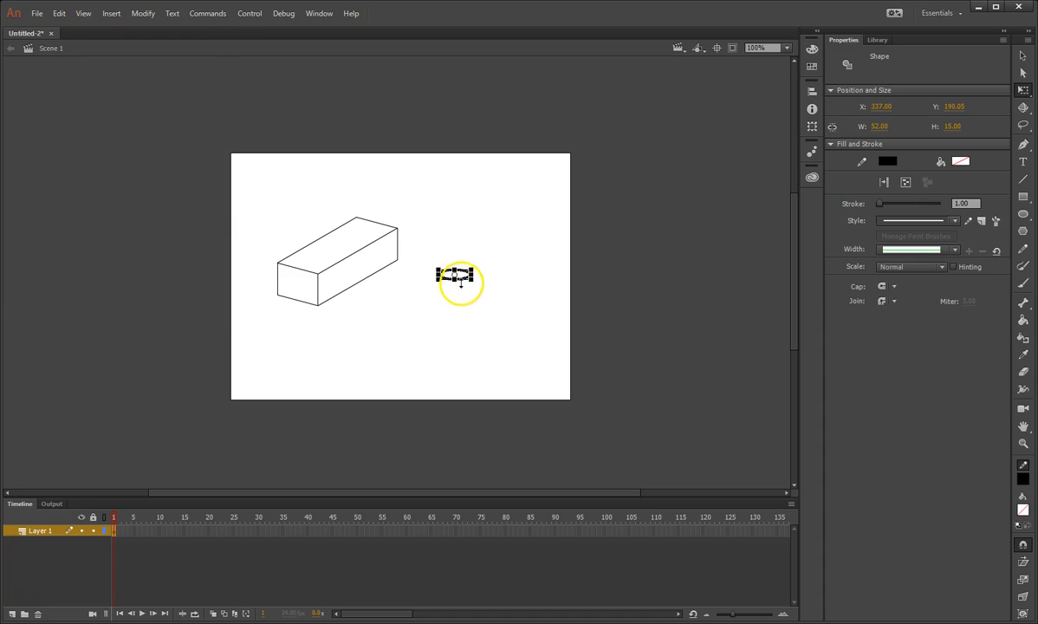
pyautogui.click(1022, 54)
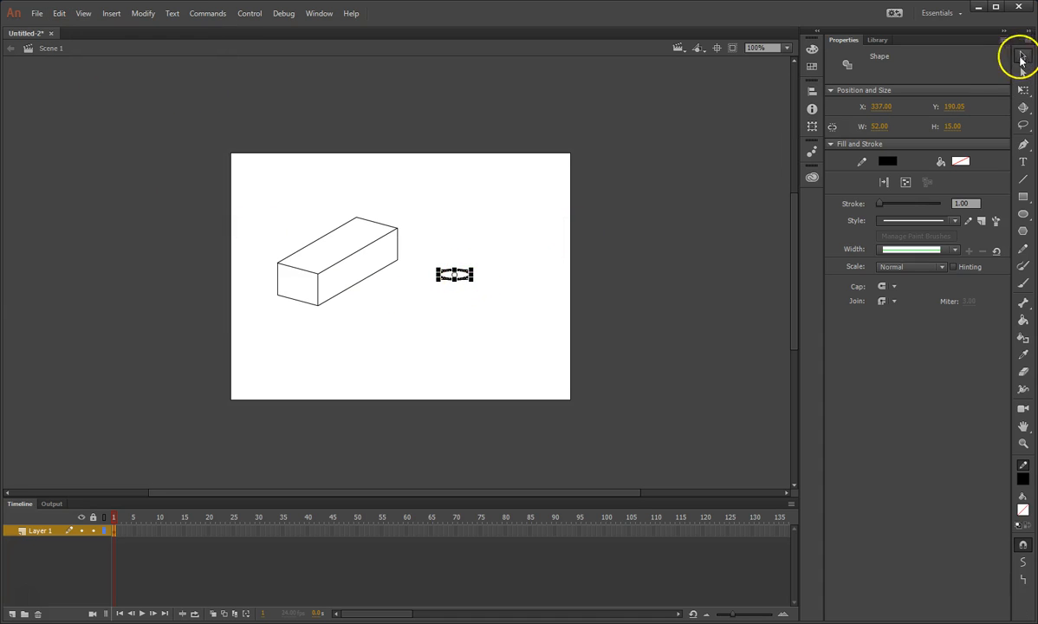
pyautogui.moveTo(463, 280); pyautogui.dragTo(466, 297)
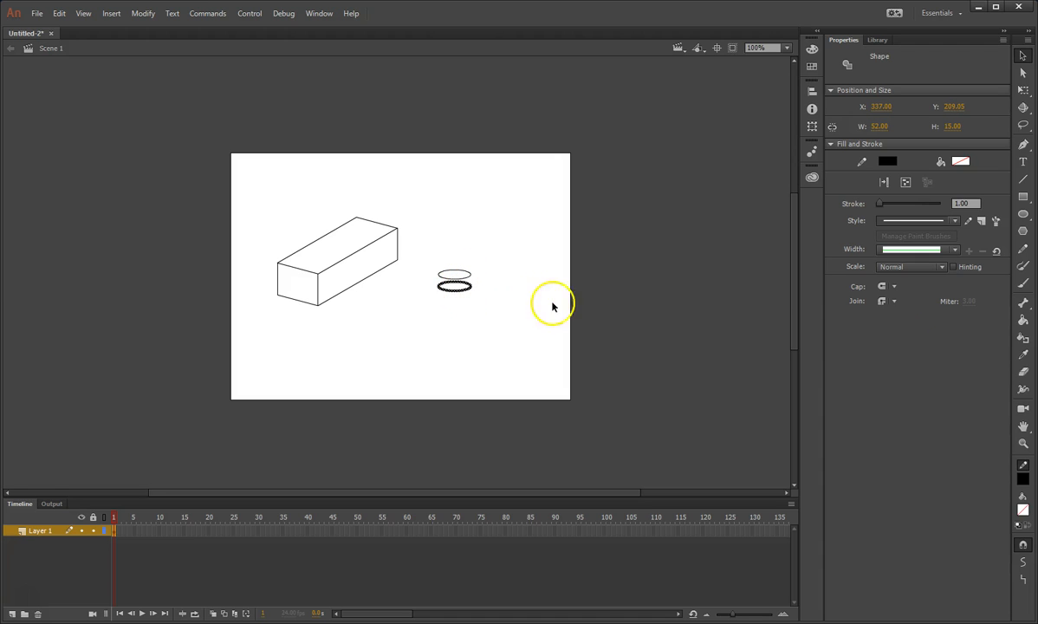
# Connect the two ovals with a line at each side and examine the joints at 800% zoom
pyautogui.press('n')
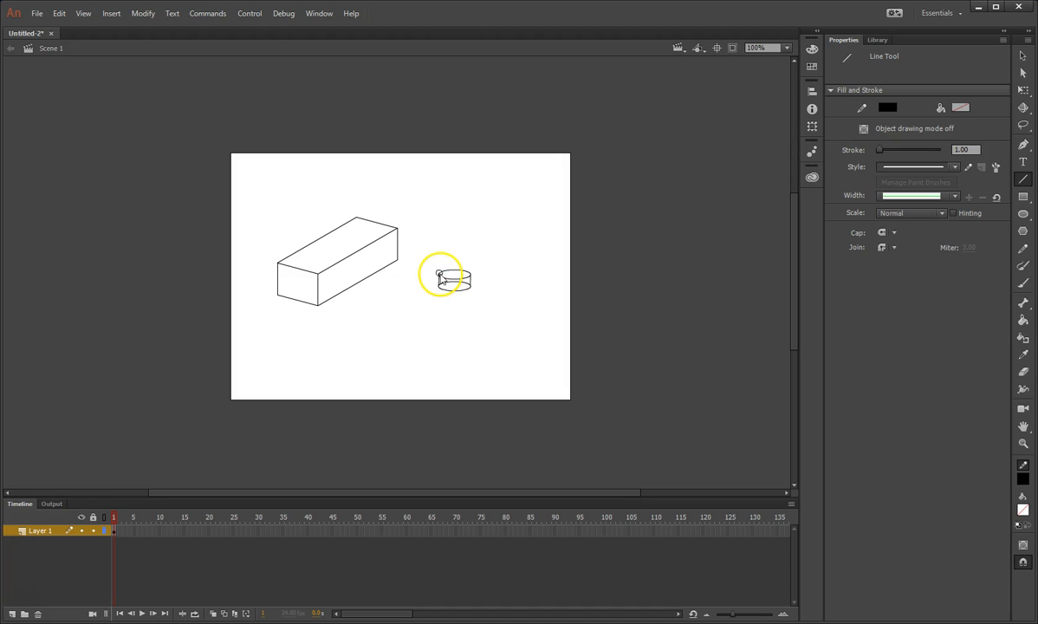
pyautogui.moveTo(438, 274); pyautogui.dragTo(439, 274)
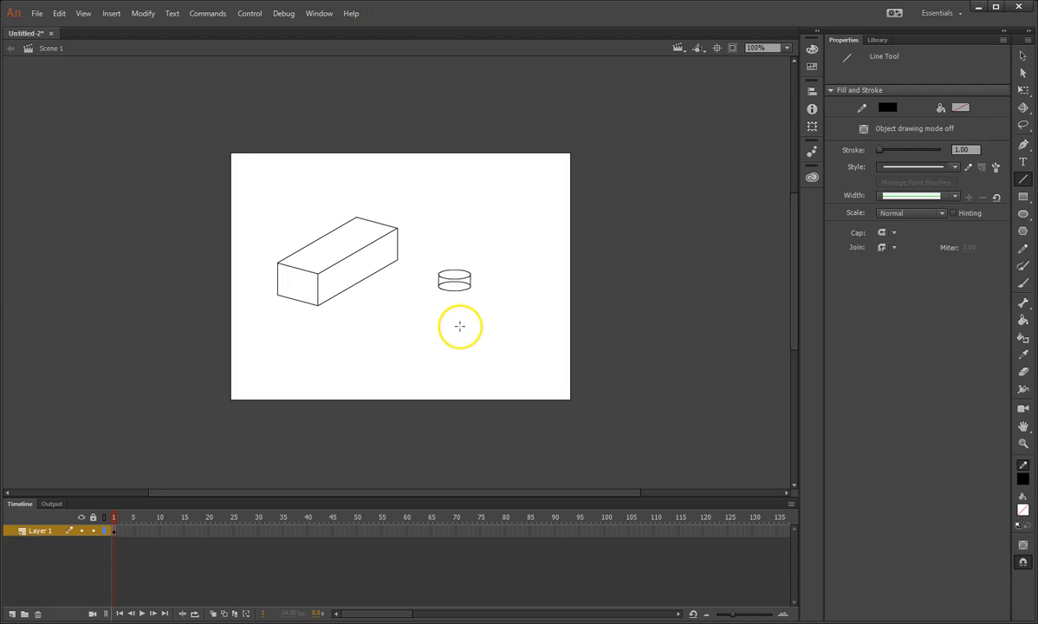
pyautogui.hotkey('ctrl', '=')
pyautogui.hotkey('ctrl', '=')
pyautogui.hotkey('ctrl', '=')
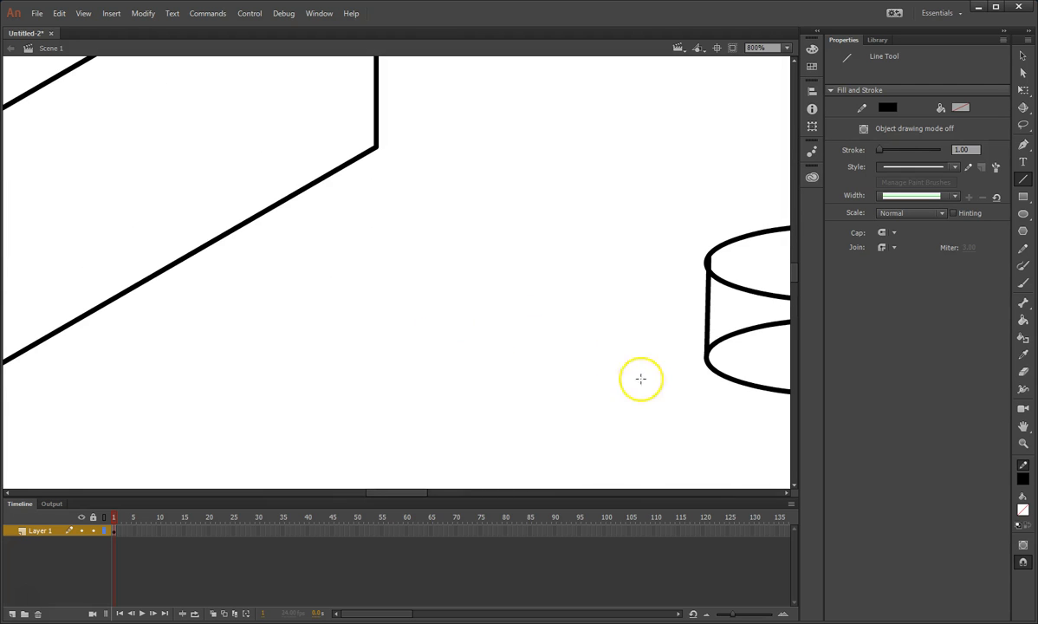
pyautogui.moveTo(683, 407); pyautogui.dragTo(262, 371)
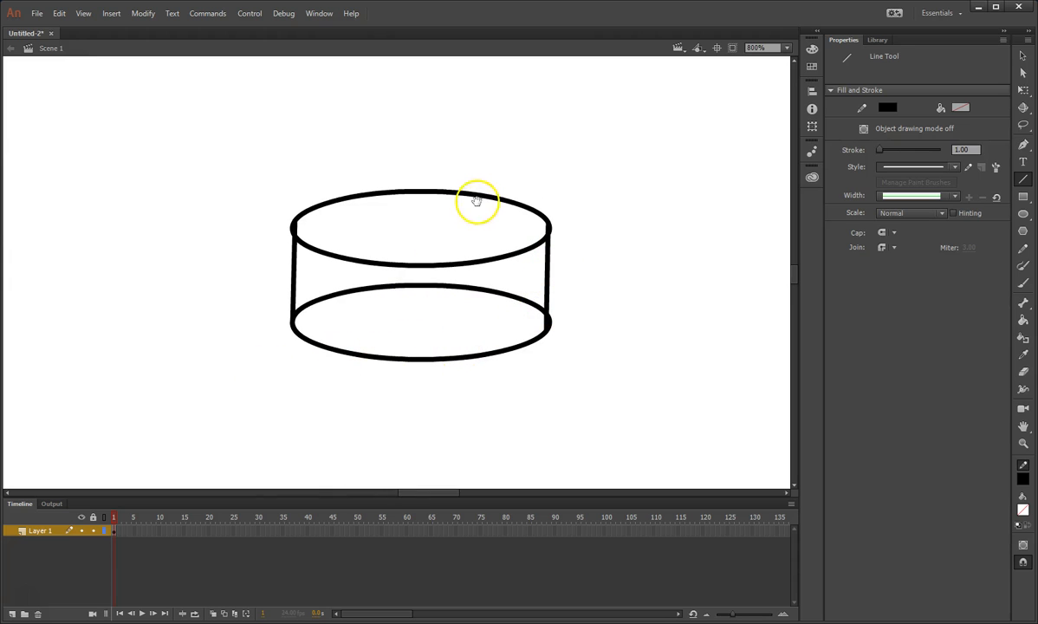
pyautogui.moveTo(471, 162)
pyautogui.mouseDown()
pyautogui.moveTo(591, 243)
pyautogui.moveTo(382, 126)
pyautogui.mouseUp()
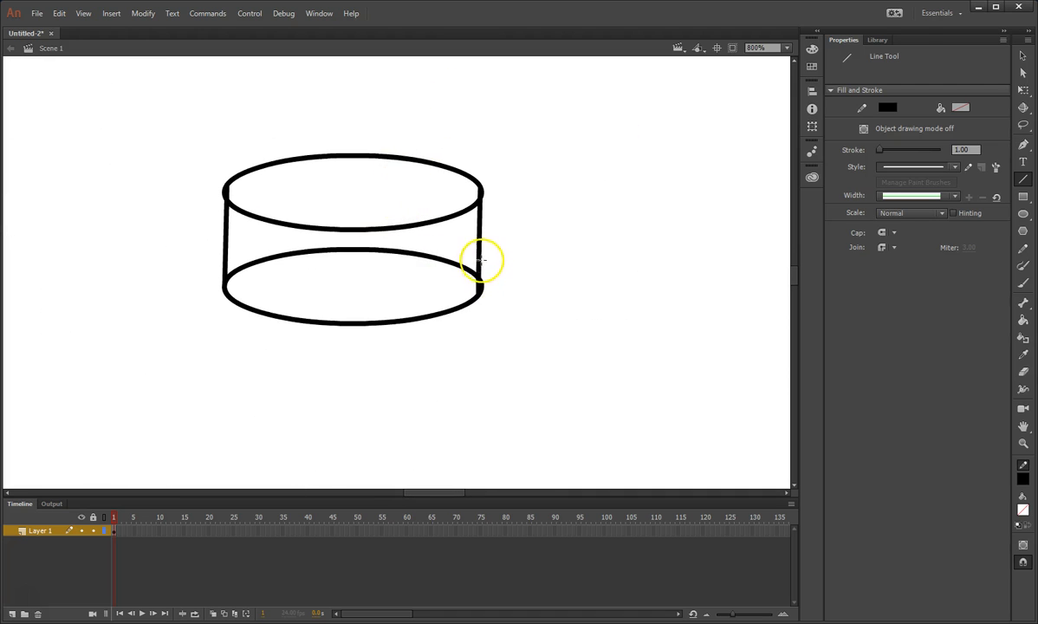
# Delete the two crooked side lines and their overlapping ends, keeping only the two ovals
pyautogui.click(1024, 57)
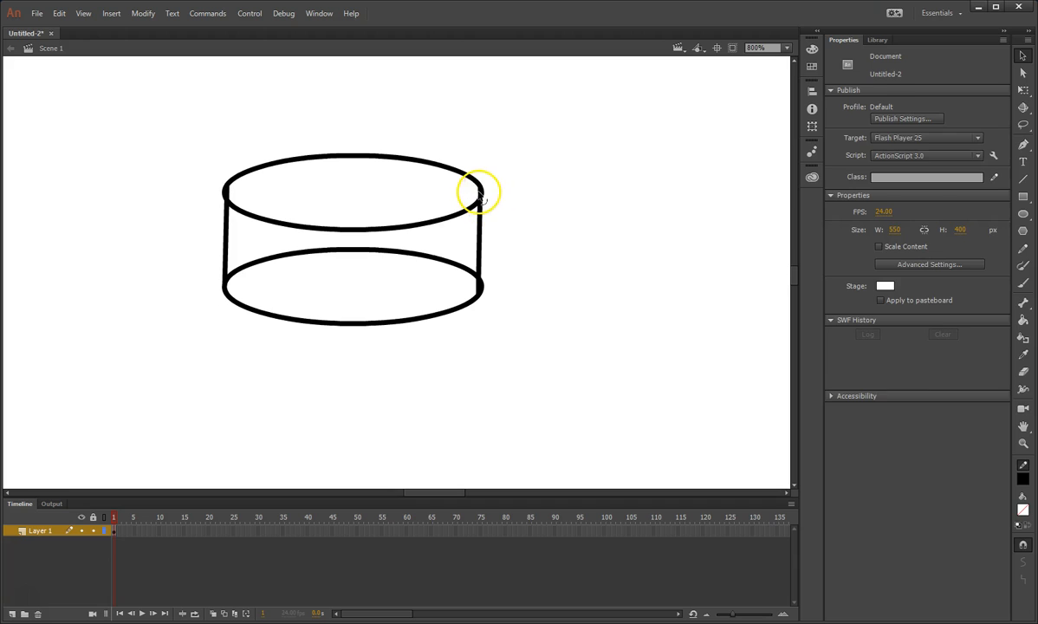
pyautogui.click(479, 196)
pyautogui.click(452, 318)
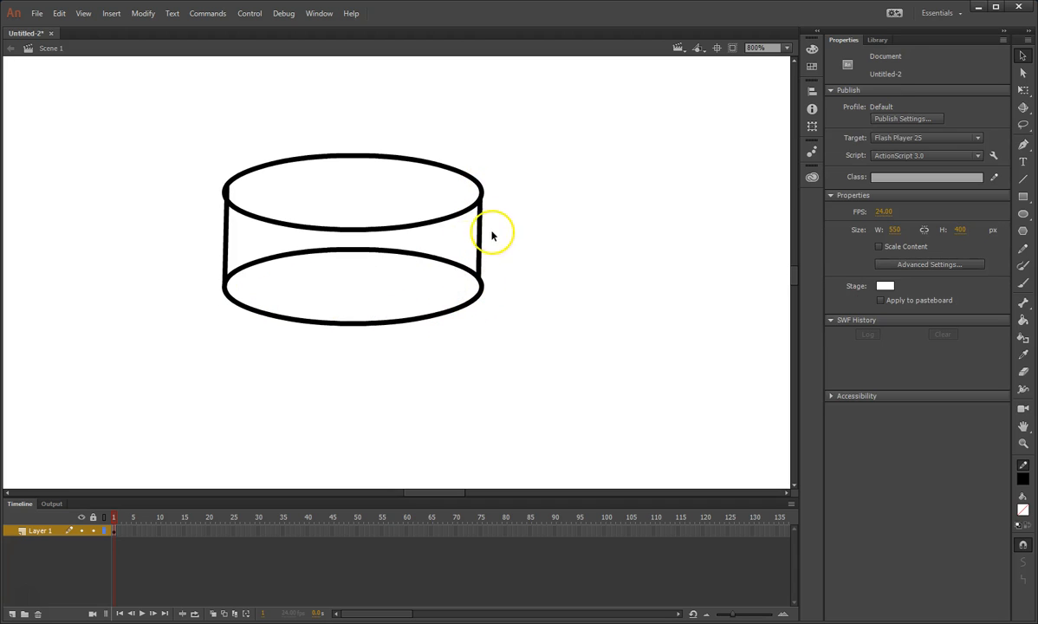
pyautogui.click(483, 287)
pyautogui.press('Delete')
pyautogui.click(223, 245)
pyautogui.press('Delete')
pyautogui.click(248, 303)
pyautogui.click(274, 274)
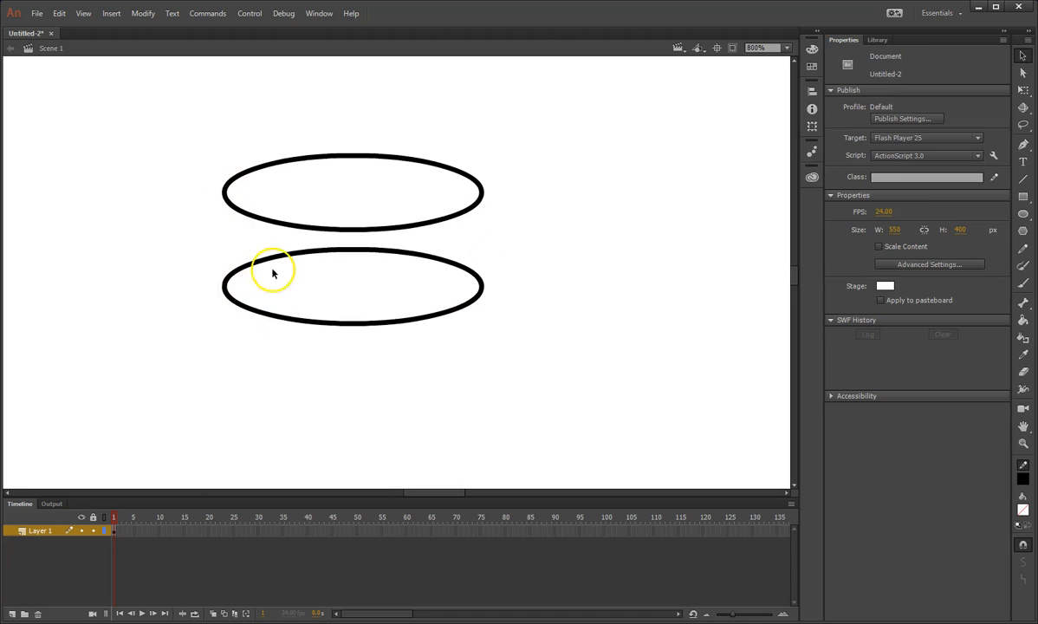
# Draw vertical lines down from the upper oval's right and left ends, extending past the lower oval
pyautogui.click(1022, 181)
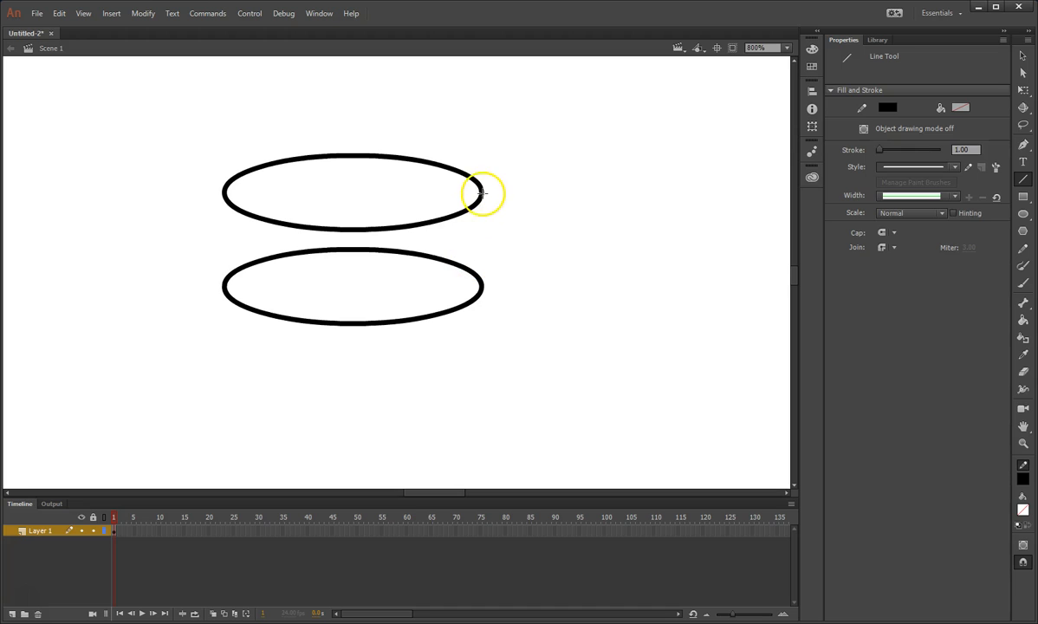
pyautogui.moveTo(482, 191)
pyautogui.mouseDown()
pyautogui.moveTo(471, 281)
pyautogui.moveTo(487, 294)
pyautogui.moveTo(482, 352)
pyautogui.mouseUp()
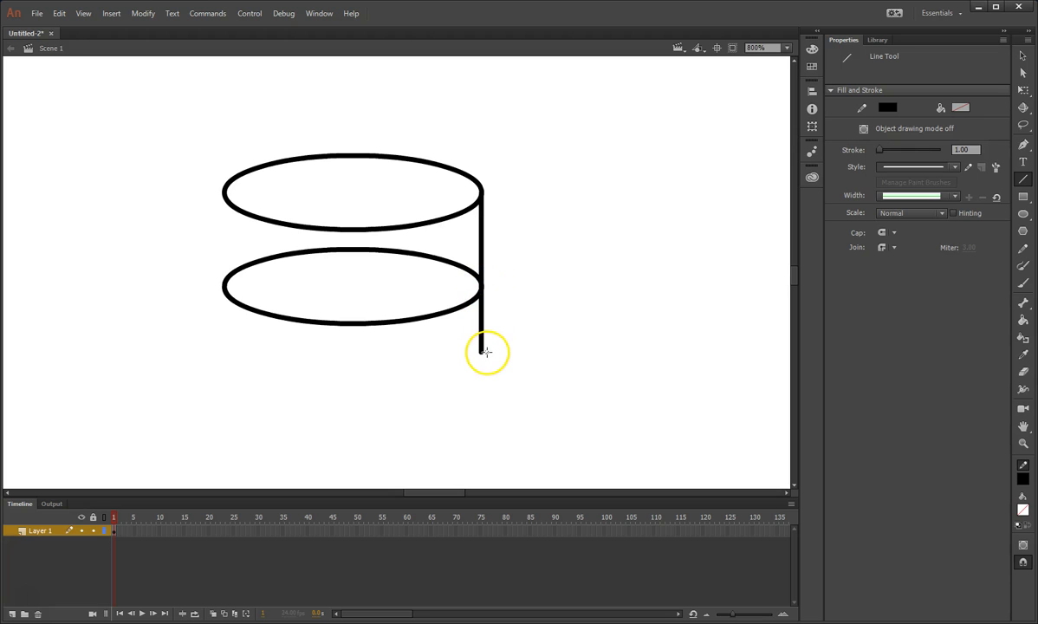
pyautogui.moveTo(223, 191)
pyautogui.mouseDown()
pyautogui.moveTo(216, 323)
pyautogui.moveTo(225, 367)
pyautogui.mouseUp()
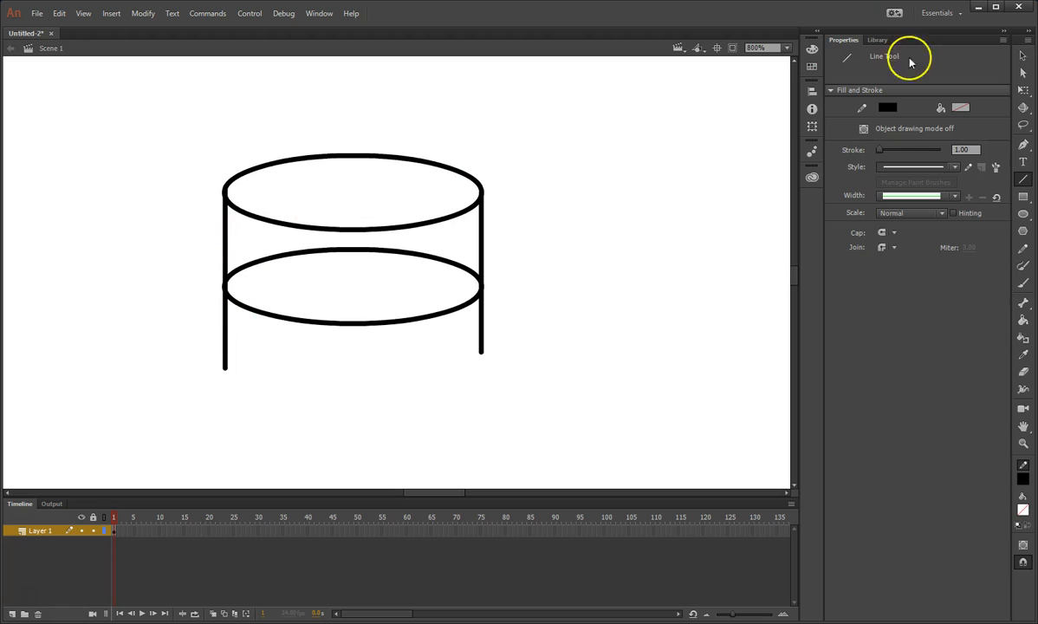
# Delete the left side line's overhang below the lower oval and the stray pieces at its two joints
pyautogui.click(1022, 73)
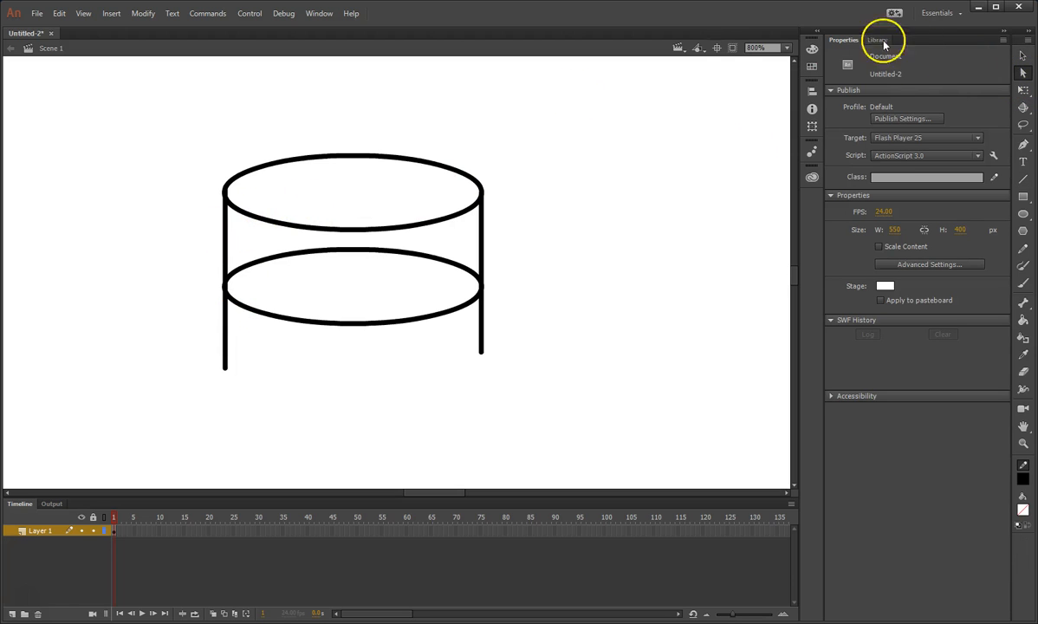
pyautogui.click(225, 242)
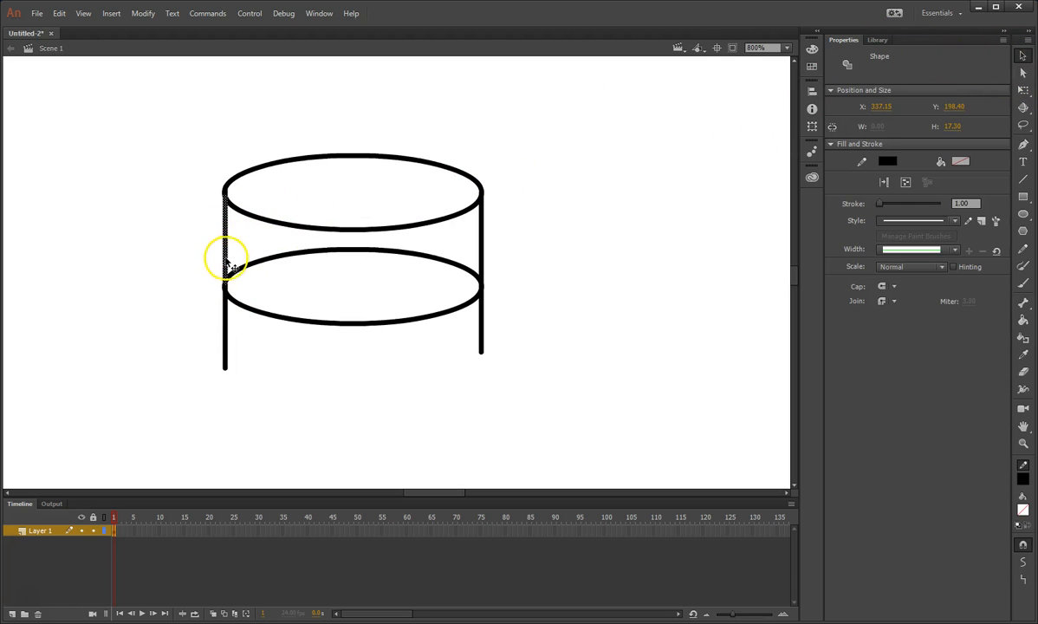
pyautogui.moveTo(226, 250)
pyautogui.mouseDown()
pyautogui.moveTo(223, 241)
pyautogui.moveTo(223, 249)
pyautogui.mouseUp()
pyautogui.click(231, 319)
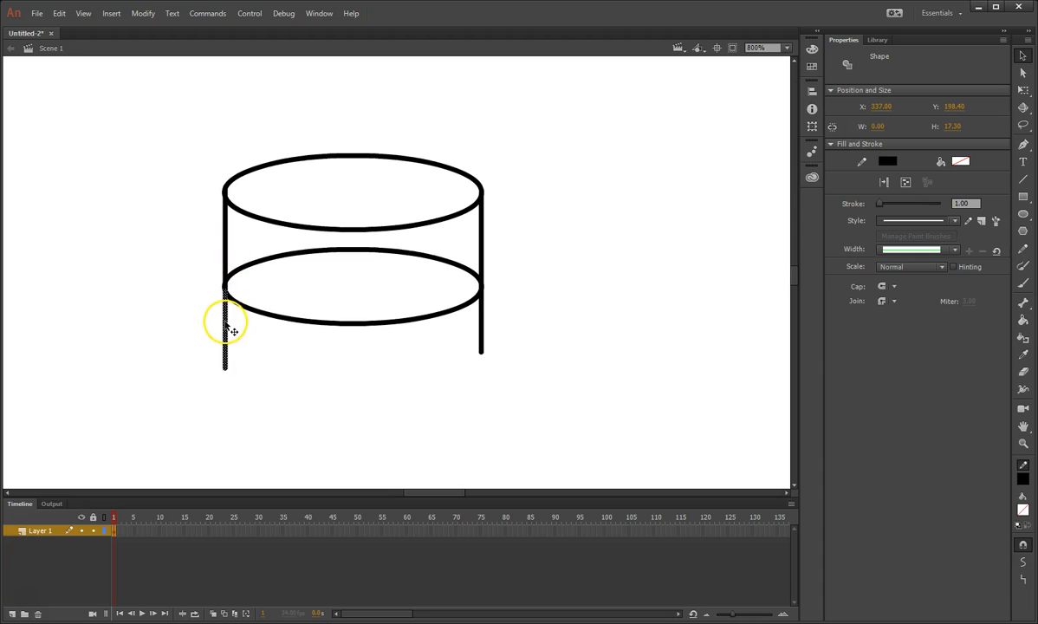
pyautogui.press('Delete')
pyautogui.click(227, 290)
pyautogui.press('Delete')
pyautogui.click(227, 194)
pyautogui.press('Delete')
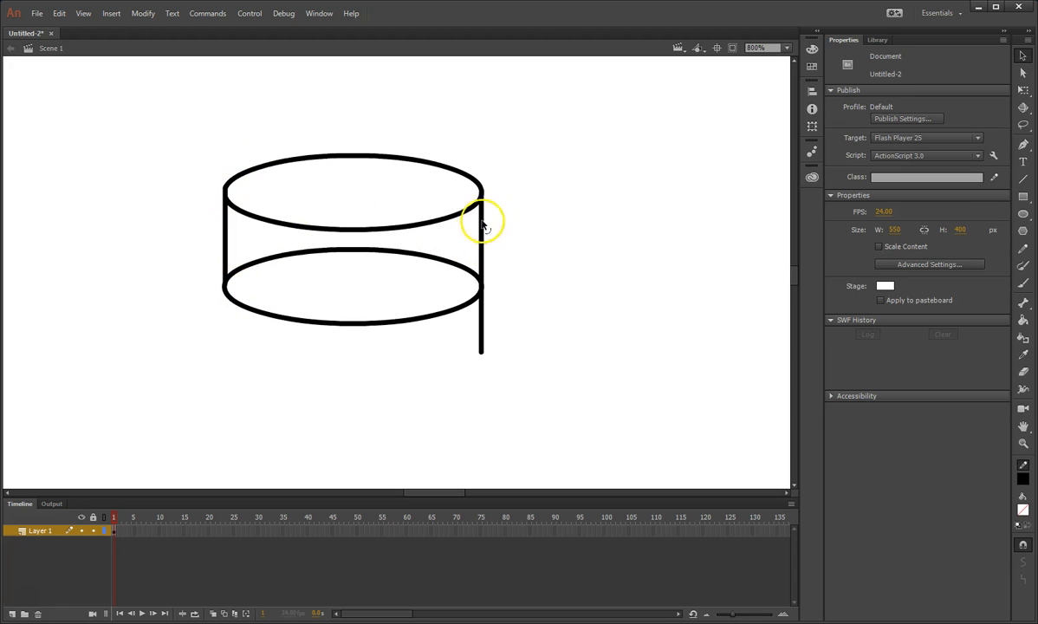
# Delete the right side line's overhang and stray joint pieces, plus the lower oval's hidden rear arc
pyautogui.click(481, 194)
pyautogui.press('Delete')
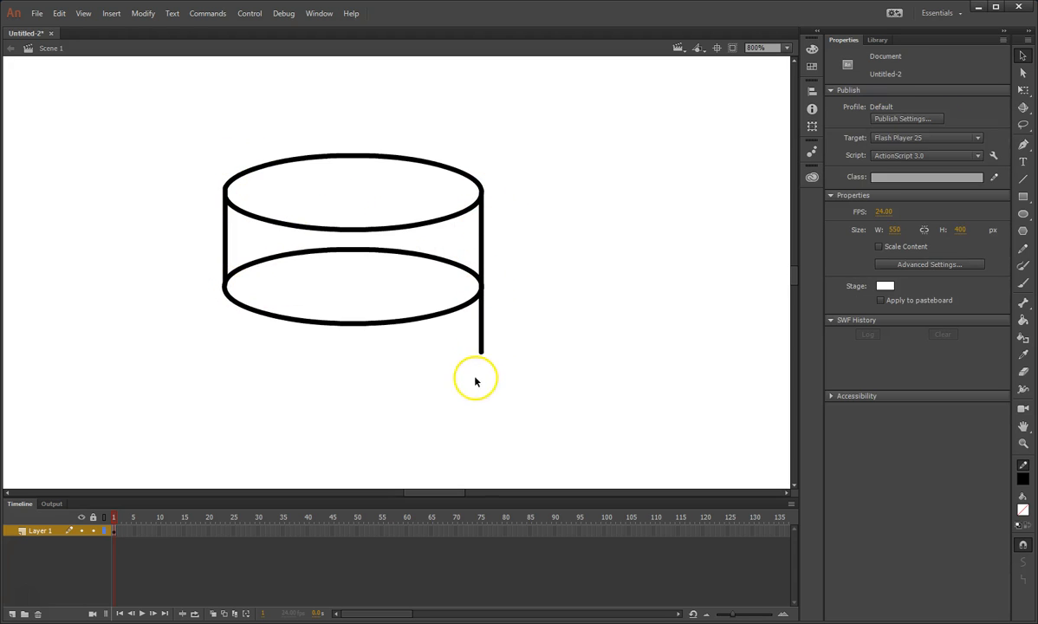
pyautogui.click(481, 332)
pyautogui.press('Delete')
pyautogui.click(482, 290)
pyautogui.press('Delete')
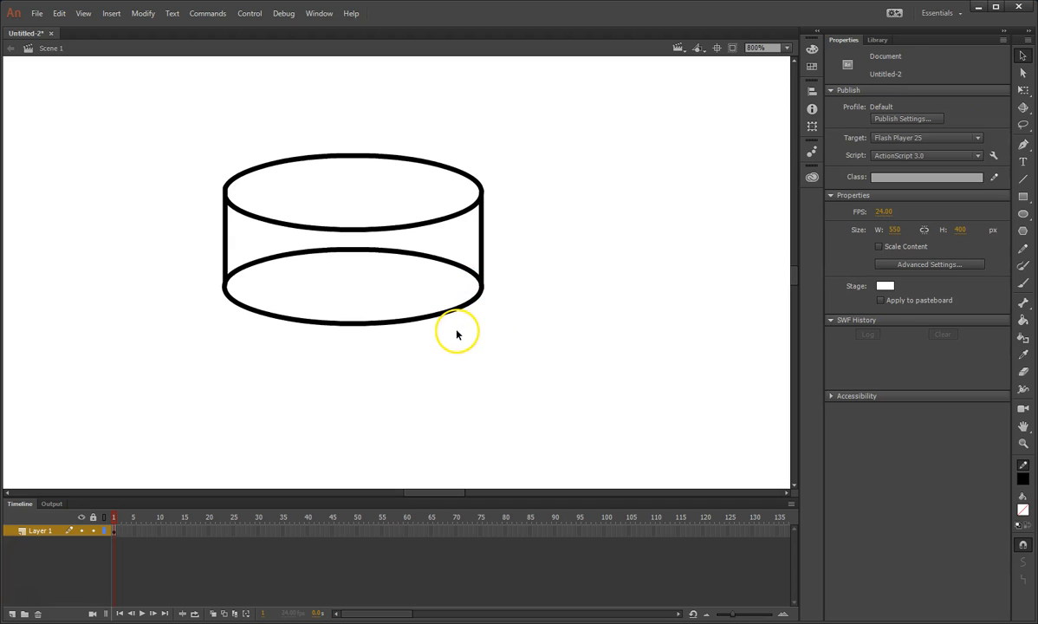
pyautogui.click(349, 248)
pyautogui.press('Delete')
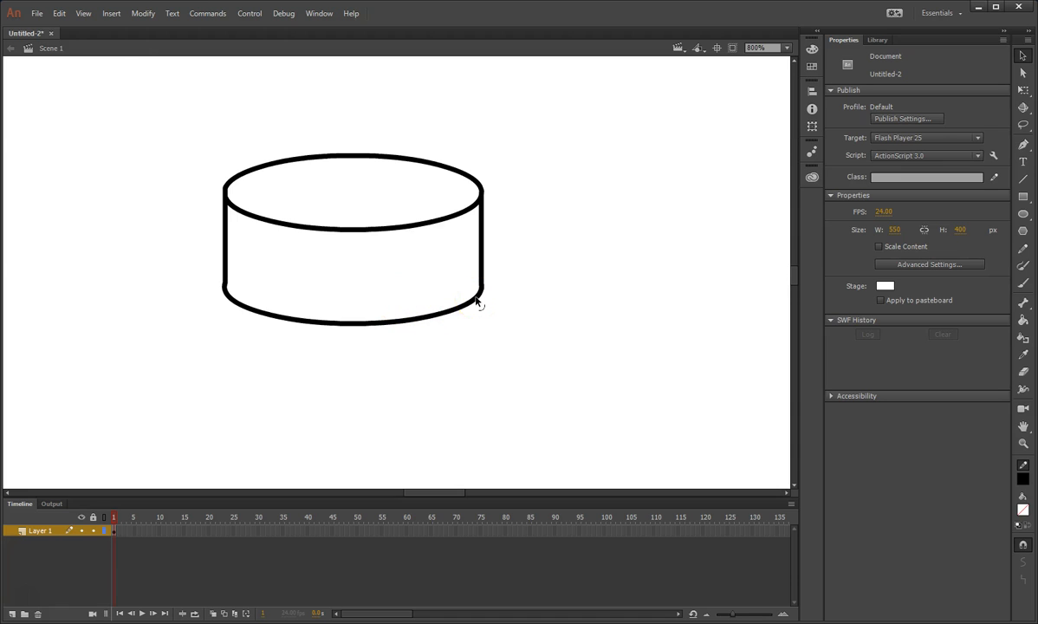
# Paste a copy of the whole cylinder and place it on the front of the box's top face, about X 117.5, Y 144.7
pyautogui.hotkey('ctrl', '-')
pyautogui.hotkey('ctrl', '-')
pyautogui.hotkey('ctrl', '-')
pyautogui.moveTo(364, 248); pyautogui.dragTo(435, 296)
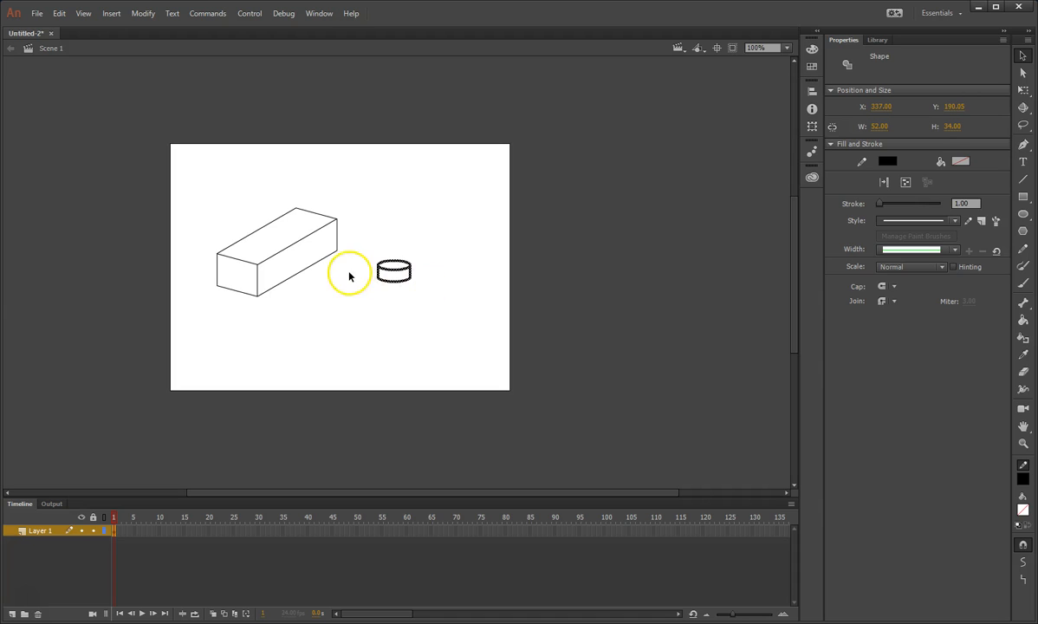
pyautogui.hotkey('ctrl', 'v')
pyautogui.moveTo(422, 271); pyautogui.dragTo(282, 249)
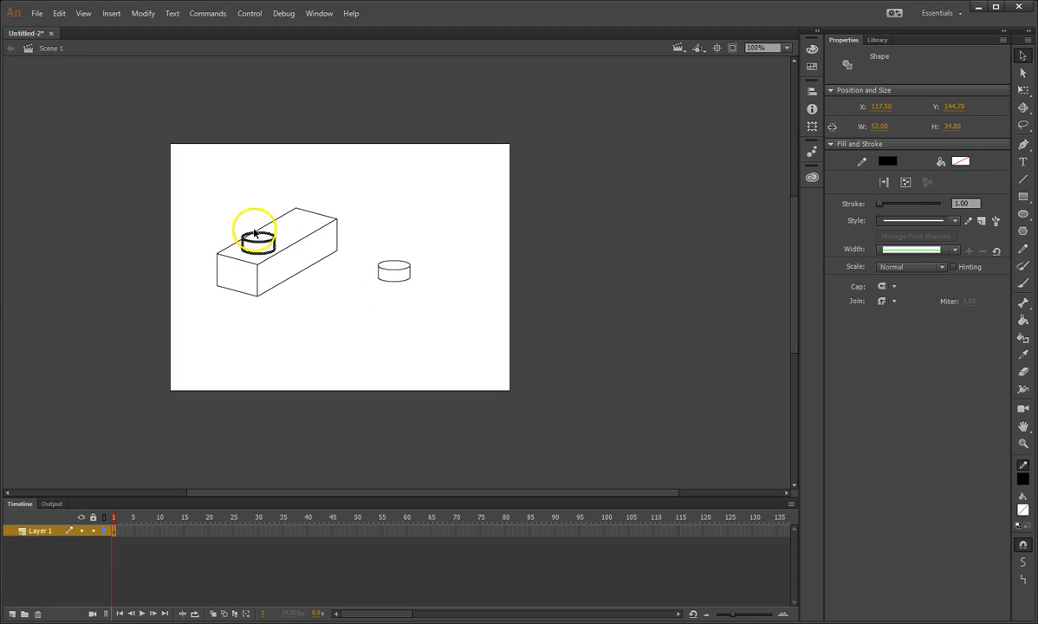
# Move the original cylinder onto the rear of the box's top face, to about X 174.5, Y 109.7
pyautogui.click(394, 272)
pyautogui.moveTo(397, 270); pyautogui.dragTo(291, 220)
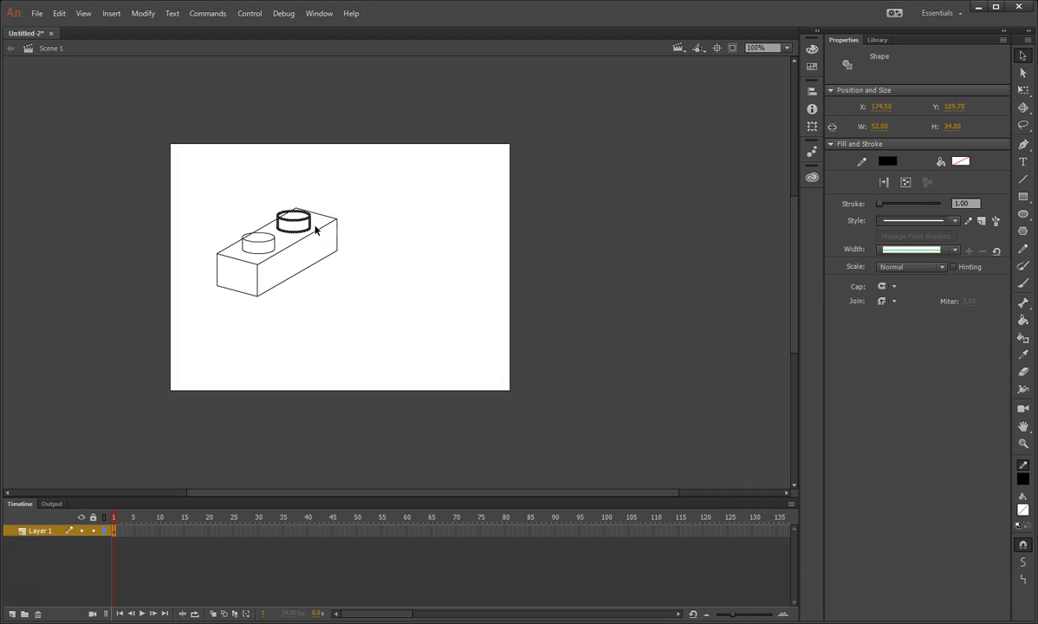
pyautogui.click(374, 348)
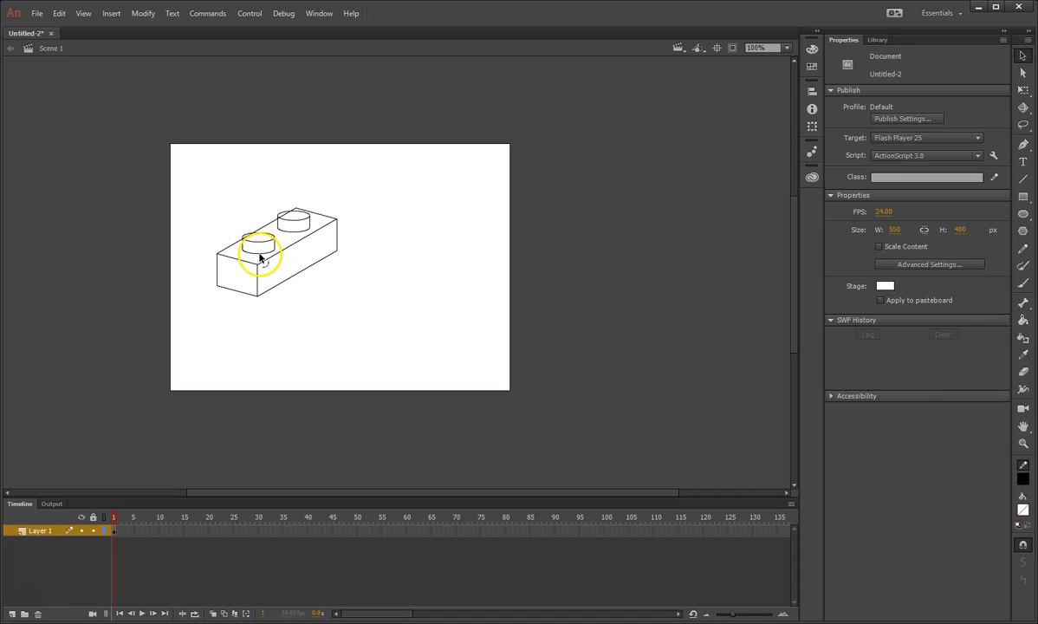
# Select only the front cylinder's outline segments, without the box edge, and nudge them up and left to X 116.60, Y 143.20
pyautogui.scroll(2, 260, 257)
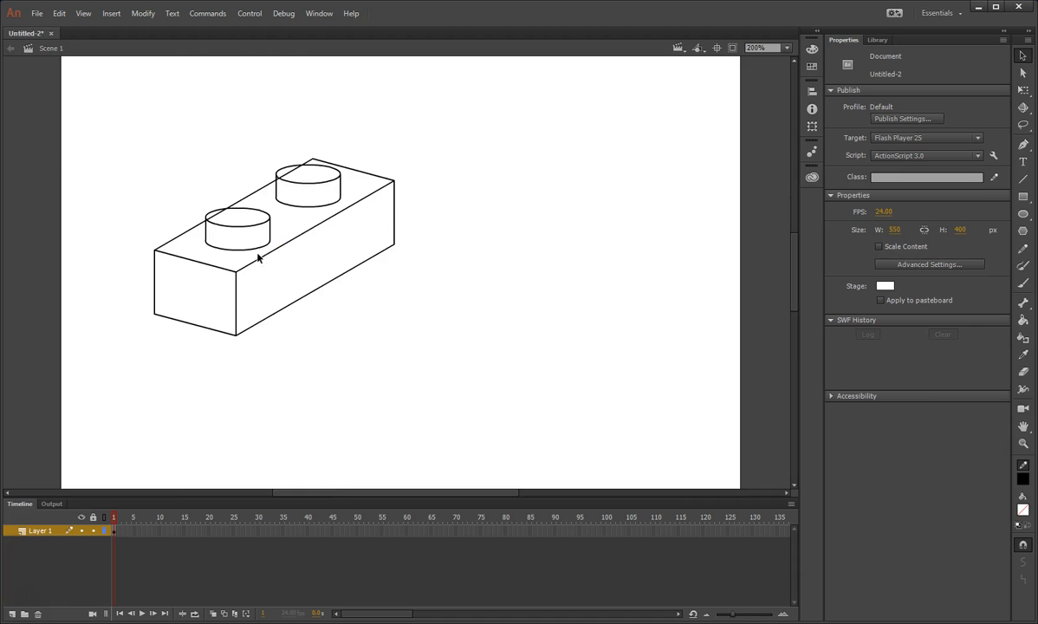
pyautogui.moveTo(207, 231); pyautogui.dragTo(431, 287)
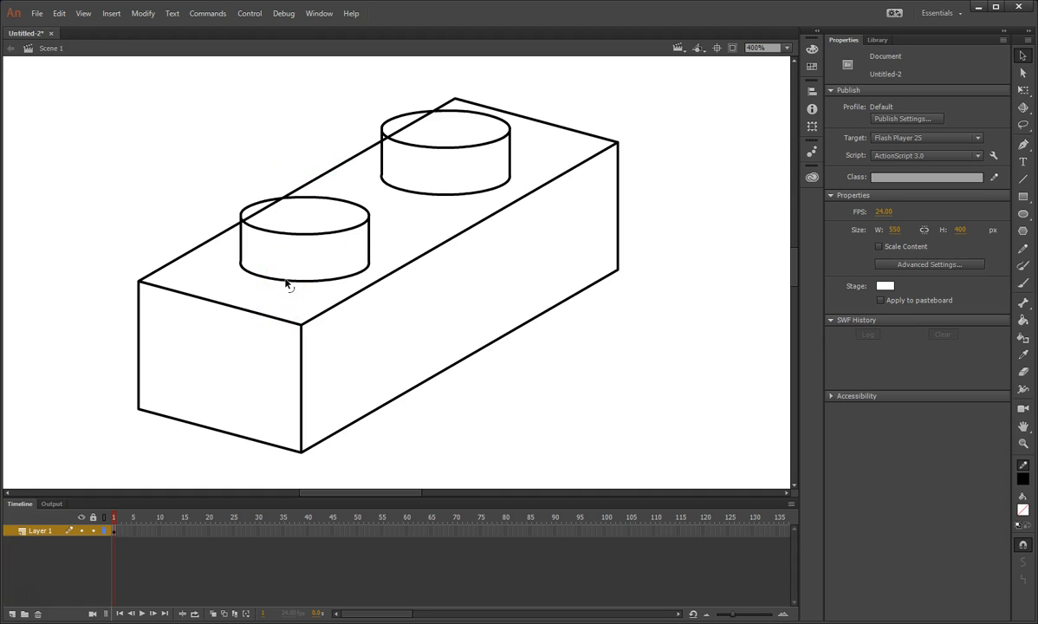
pyautogui.doubleClick(286, 280)
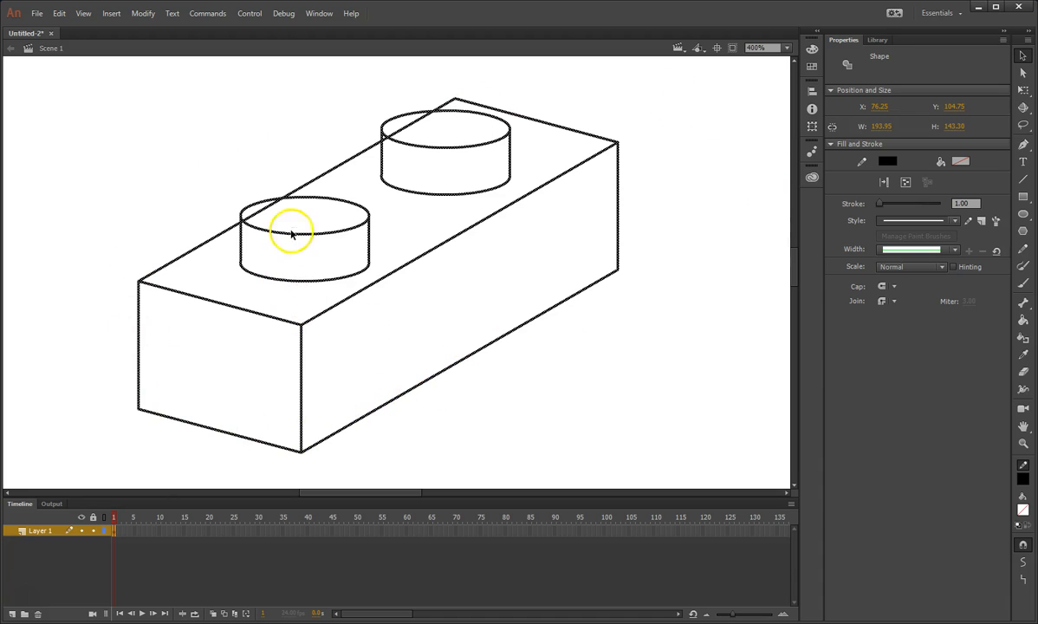
pyautogui.click(232, 276)
pyautogui.click(275, 282)
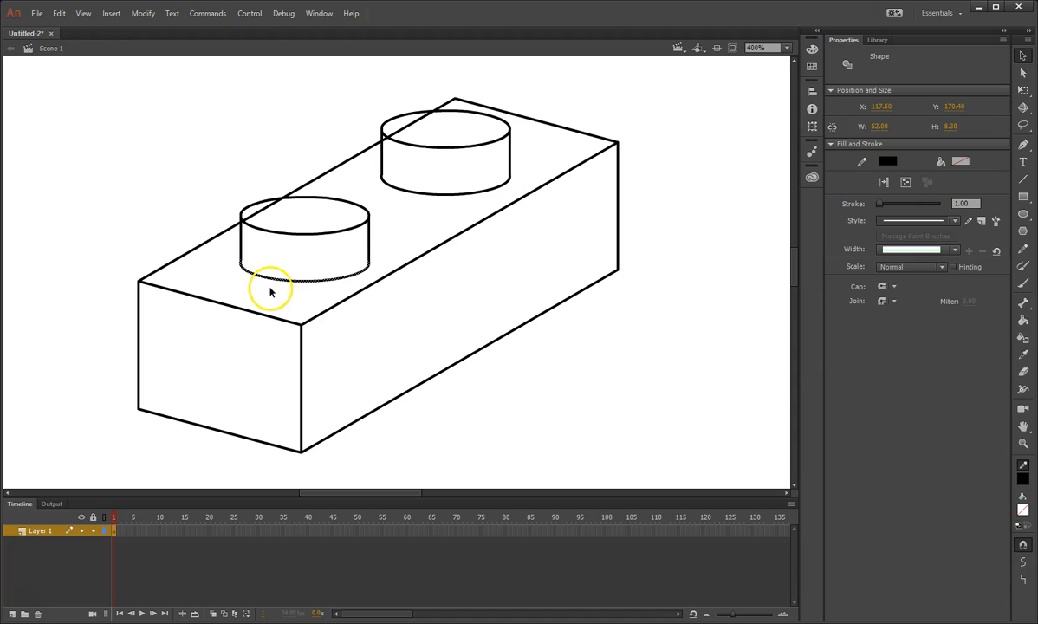
pyautogui.keyDown('shift'); pyautogui.click(241, 250); pyautogui.keyUp('shift')
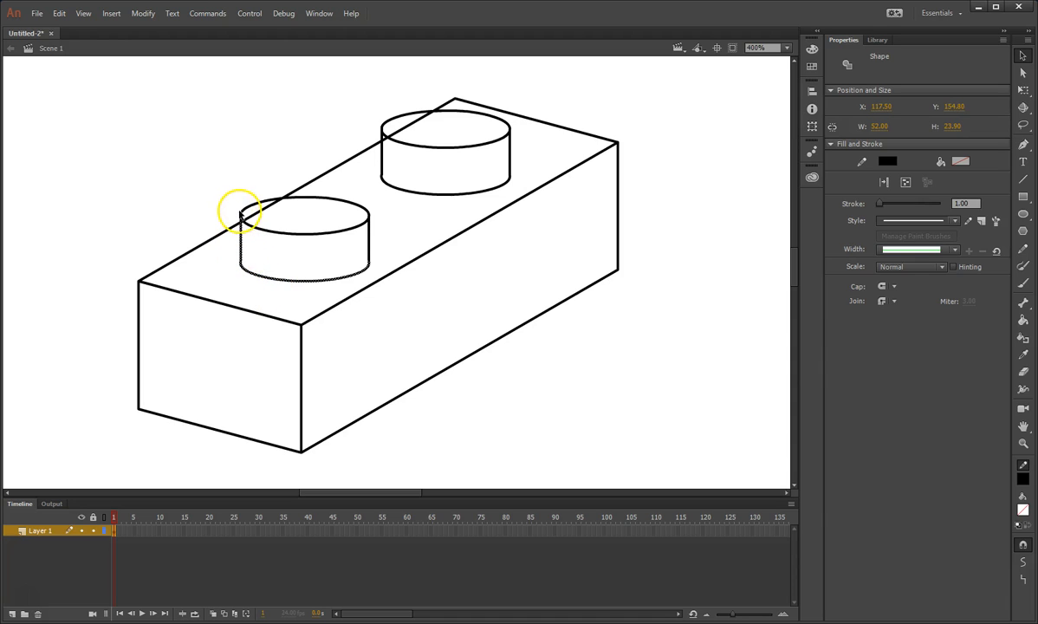
pyautogui.keyDown('shift'); pyautogui.click(245, 224); pyautogui.keyUp('shift')
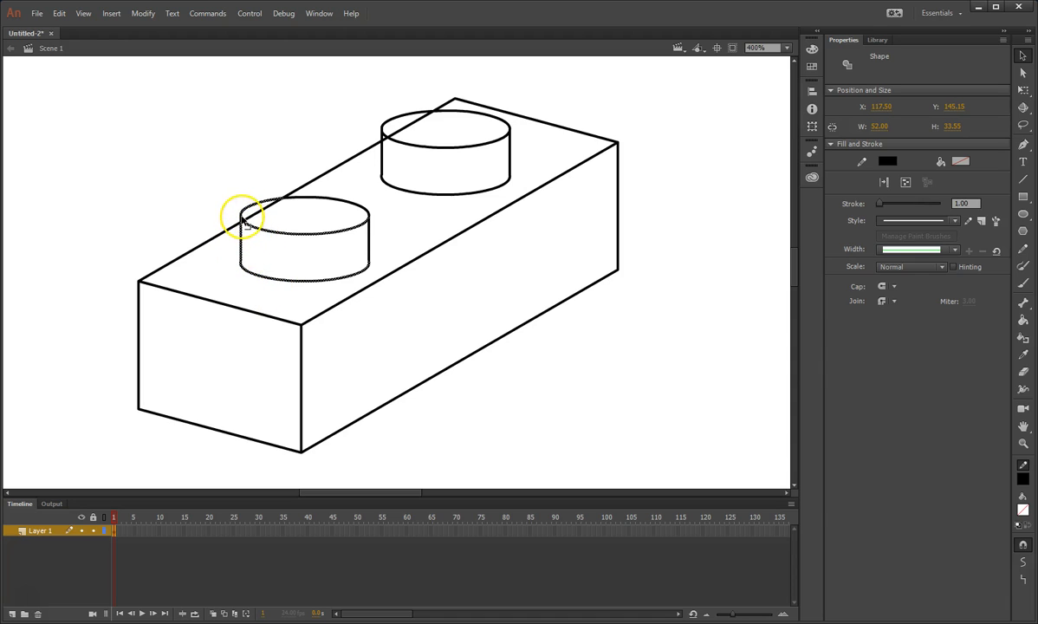
pyautogui.keyDown('shift'); pyautogui.click(304, 198); pyautogui.keyUp('shift')
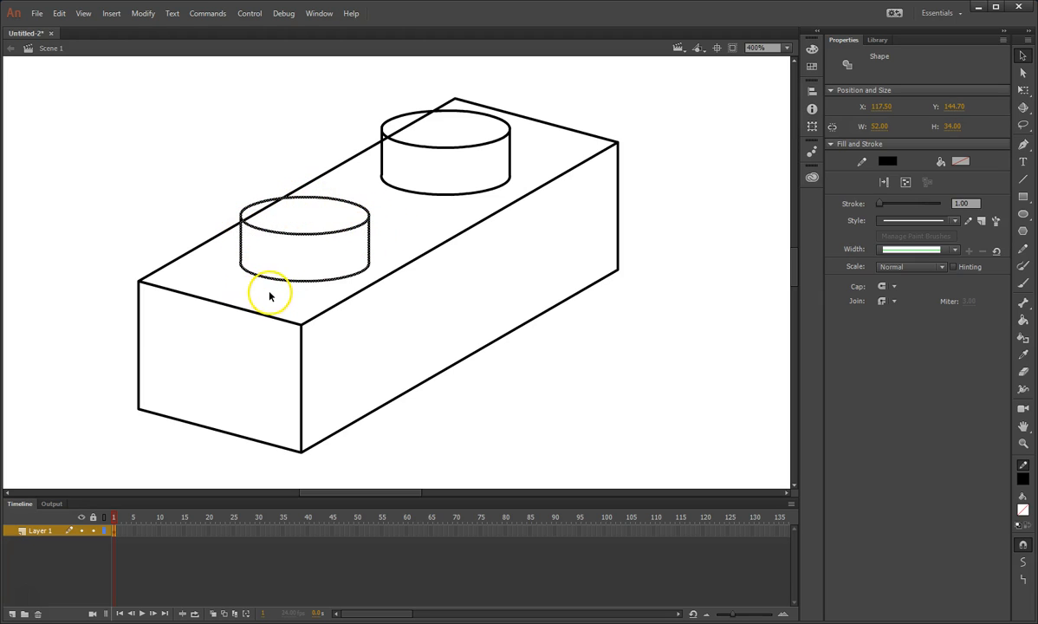
pyautogui.hotkey('ctrl', '=')
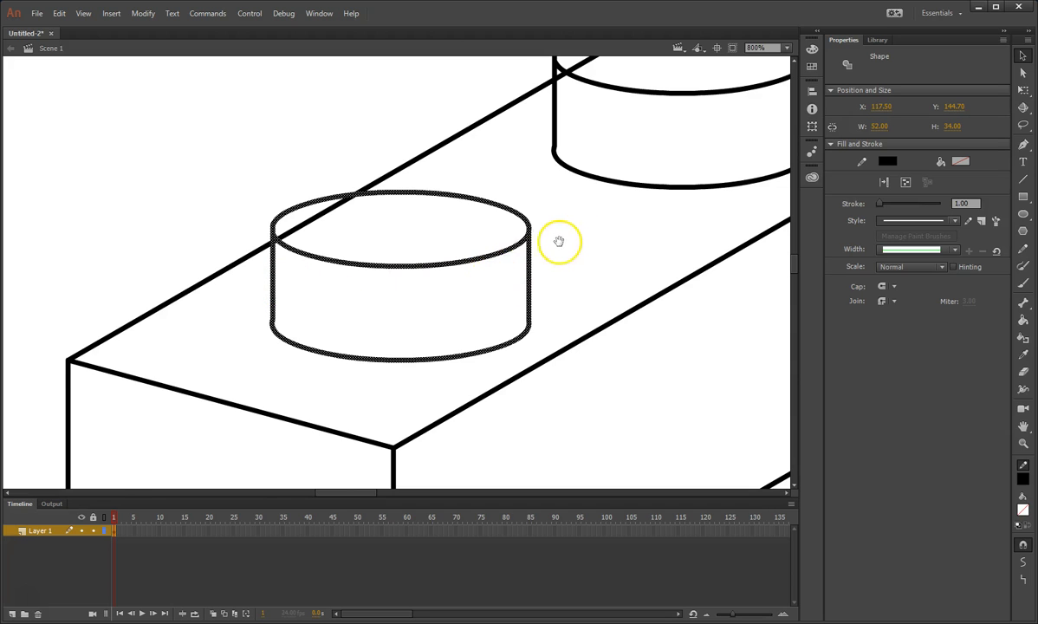
pyautogui.moveTo(556, 238); pyautogui.dragTo(452, 299)
pyautogui.press('Up')
pyautogui.press('Up')
pyautogui.press('Up')
pyautogui.press('Up')
pyautogui.press('Up')
pyautogui.press('Up')
pyautogui.press('Up')
pyautogui.press('Up')
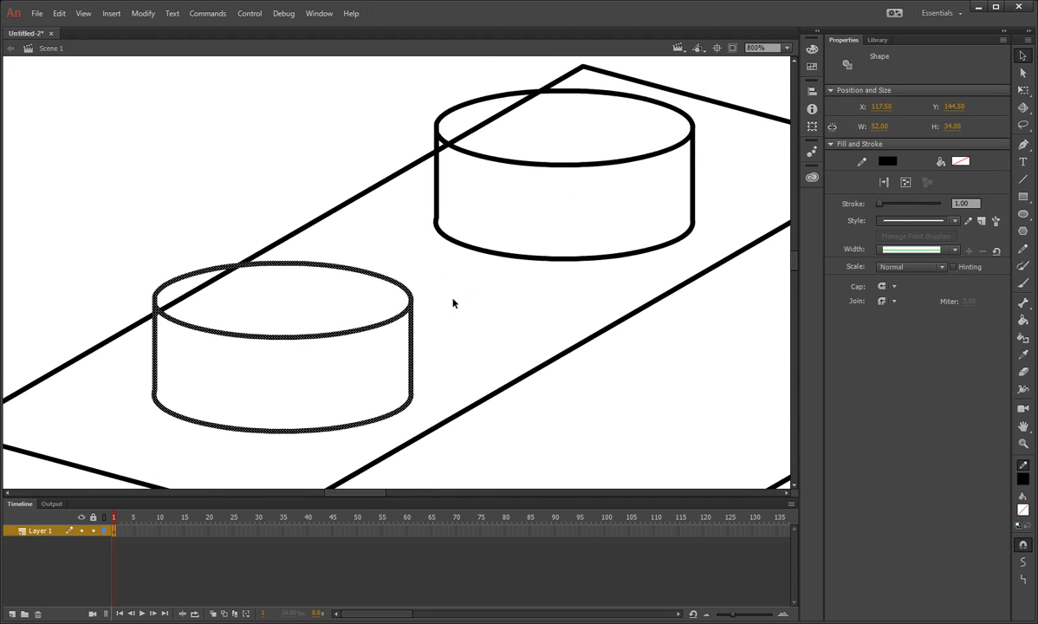
pyautogui.press('Up')
pyautogui.press('Up')
pyautogui.press('Up')
pyautogui.press('Left')
pyautogui.press('Left')
pyautogui.press('Left')
pyautogui.press('Left')
pyautogui.press('Left')
pyautogui.press('Left')
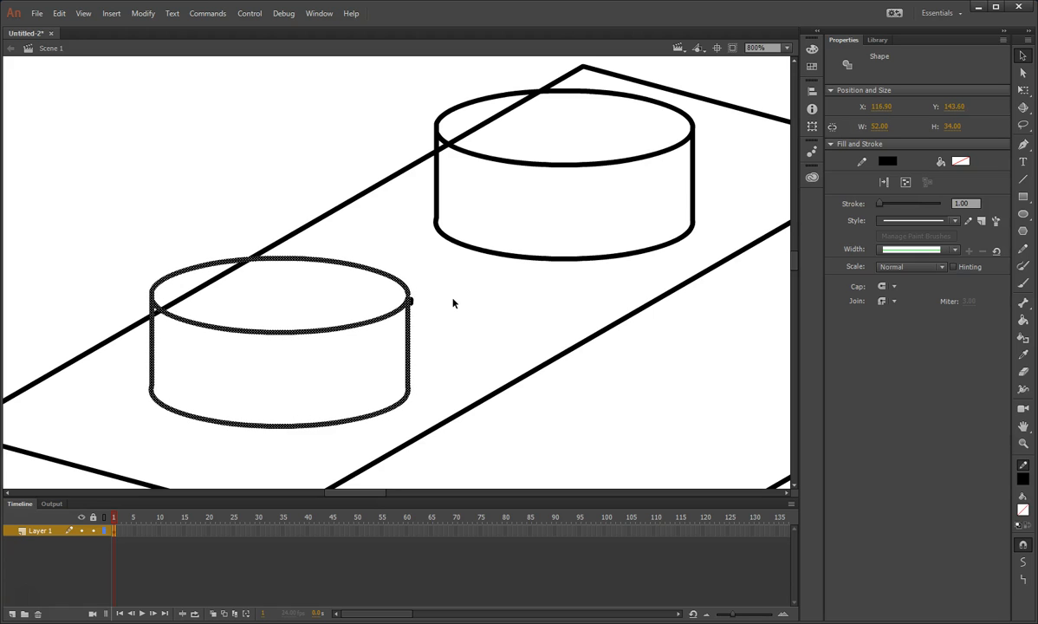
pyautogui.press('Up')
pyautogui.press('Up')
pyautogui.press('Left')
pyautogui.press('Left')
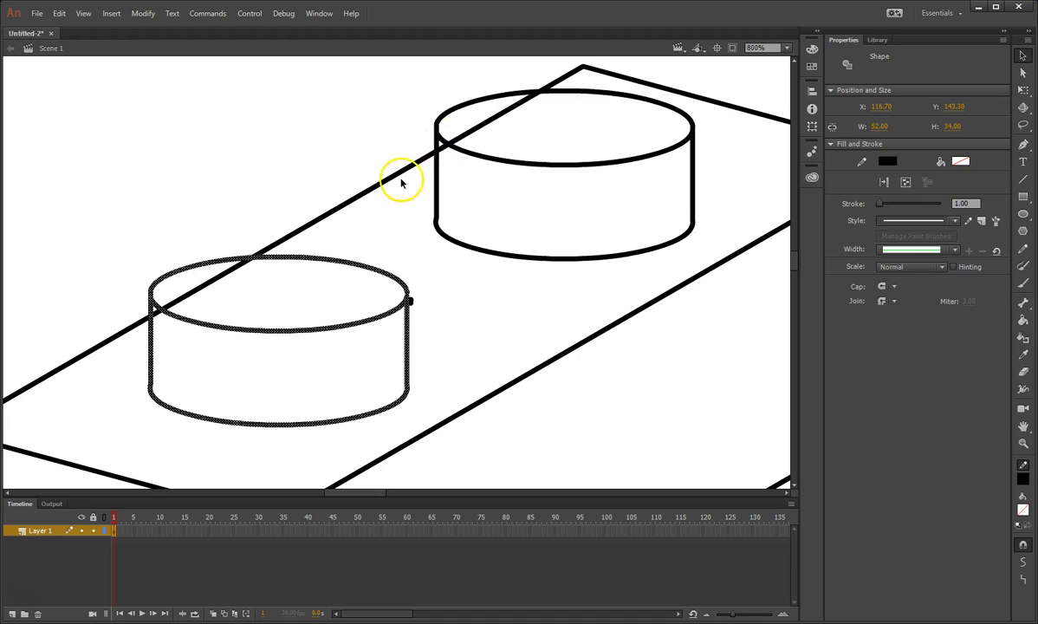
pyautogui.press('Left')
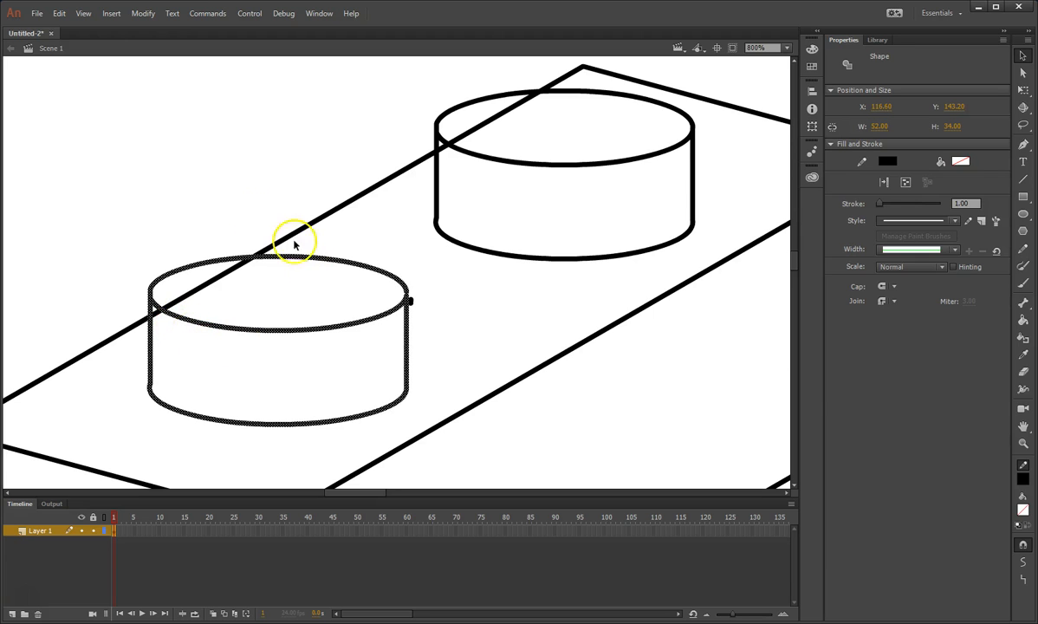
# Delete the segments of the box's back edge that cross through the front and rear cylinders
pyautogui.click(169, 362)
pyautogui.click(155, 314)
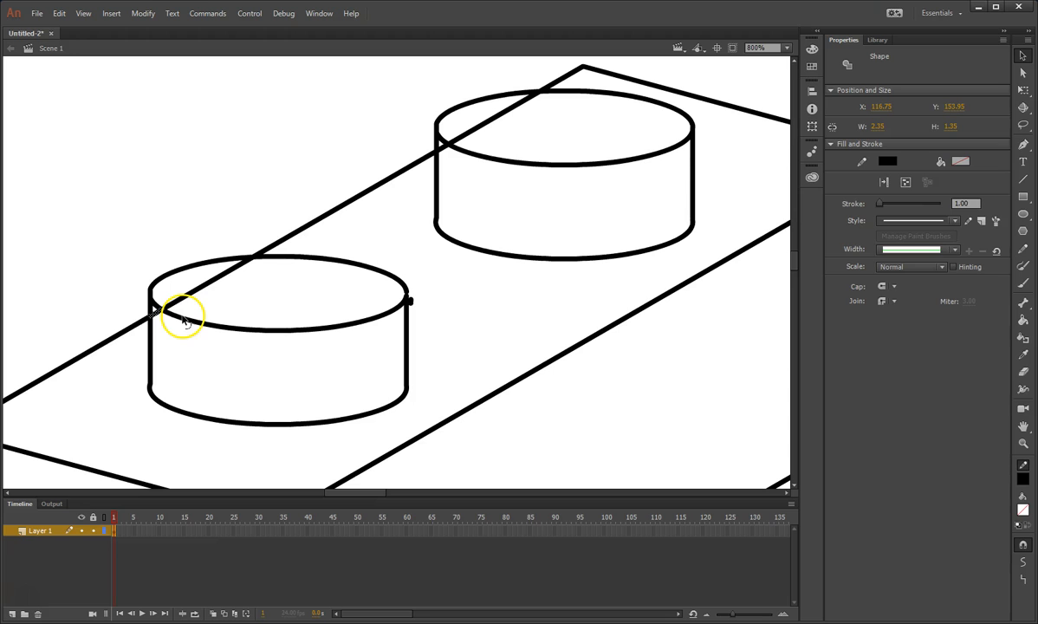
pyautogui.press('Delete')
pyautogui.click(199, 287)
pyautogui.press('Delete')
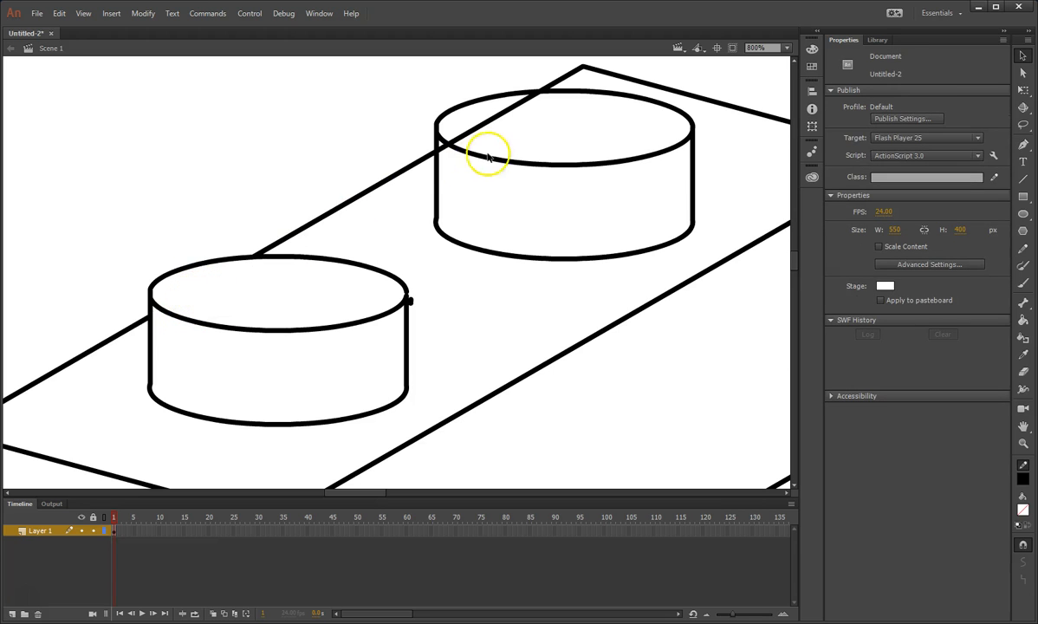
pyautogui.click(478, 127)
pyautogui.press('Delete')
pyautogui.click(485, 128)
pyautogui.press('Delete')
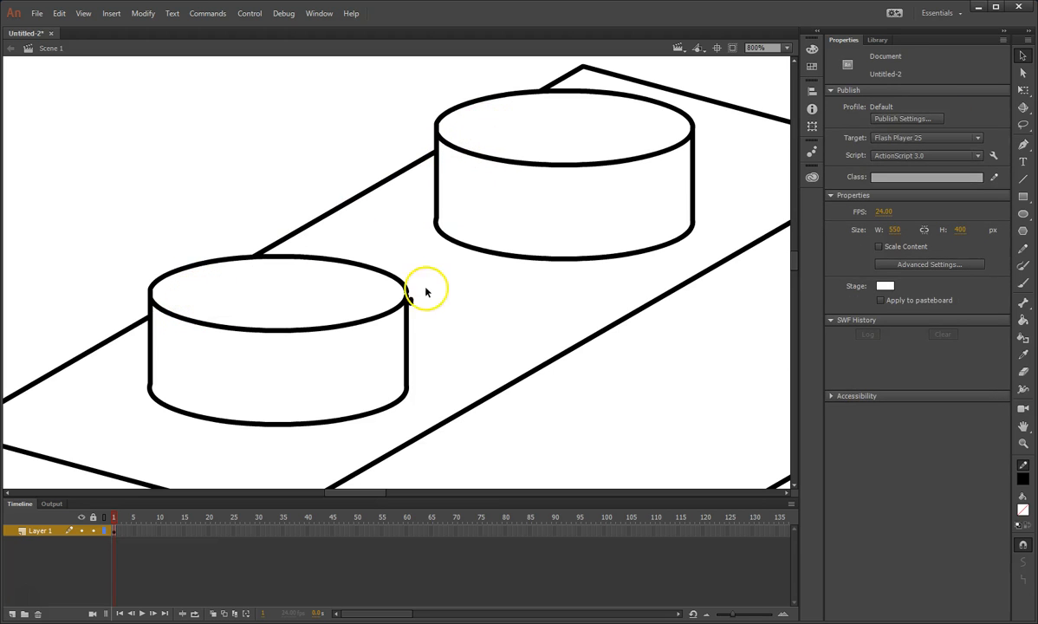
# Try to delete the stray stub at the front cylinder's upper right joint and close the outline there
pyautogui.click(409, 300)
pyautogui.press('Delete')
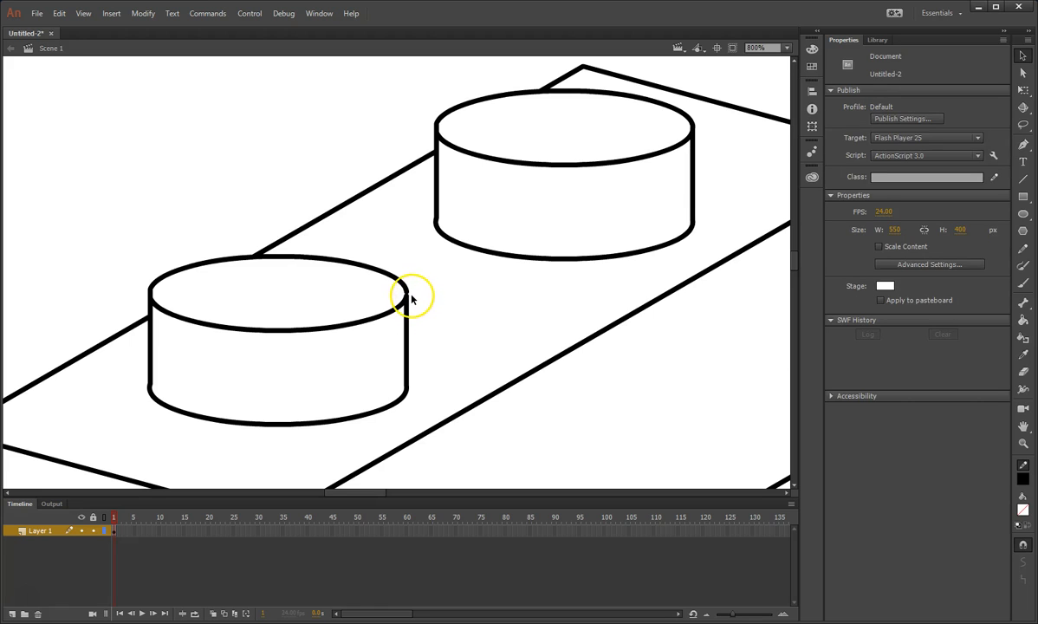
pyautogui.moveTo(409, 299); pyautogui.dragTo(407, 295)
pyautogui.click(475, 341)
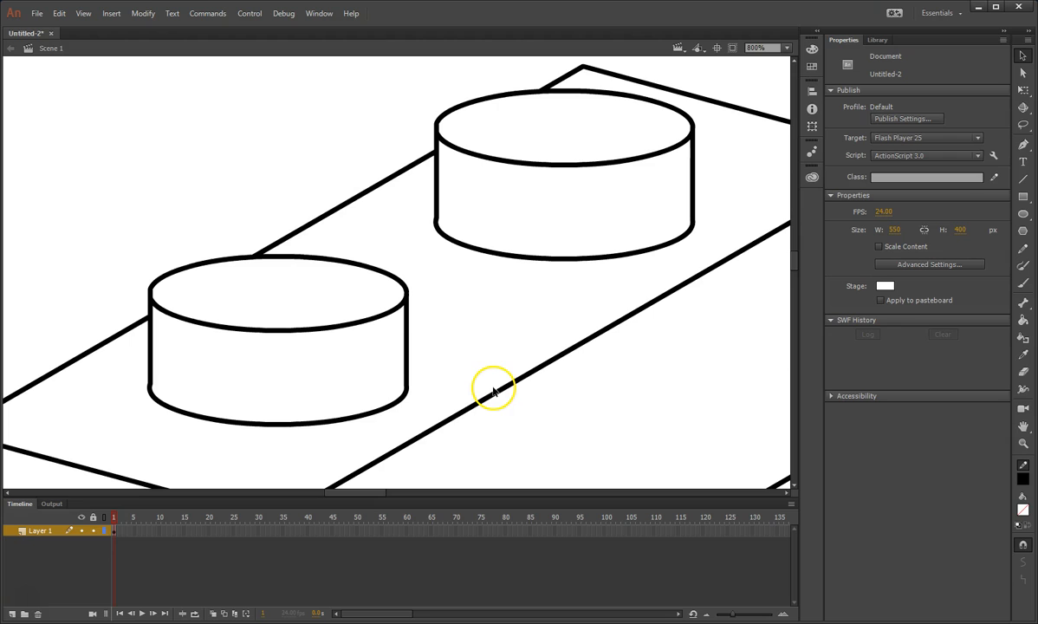
# Move the stray stub onto the front cylinder's upper right joint, to X 168.55, Y 150.80
pyautogui.click(410, 303)
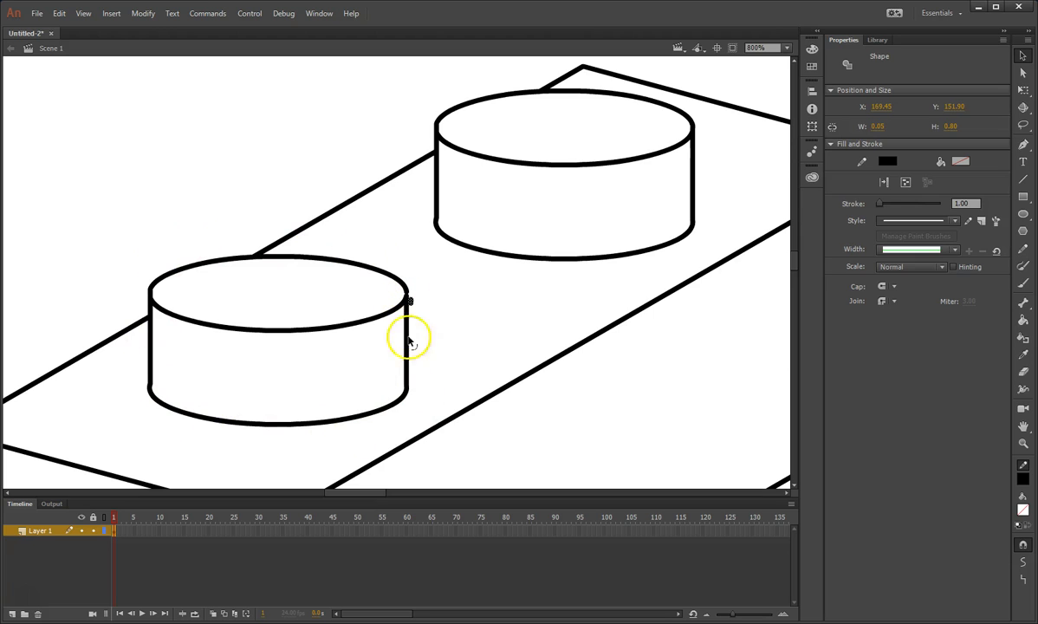
pyautogui.moveTo(409, 300); pyautogui.dragTo(406, 296)
pyautogui.hotkey('ctrl', '-')
pyautogui.hotkey('ctrl', '-')
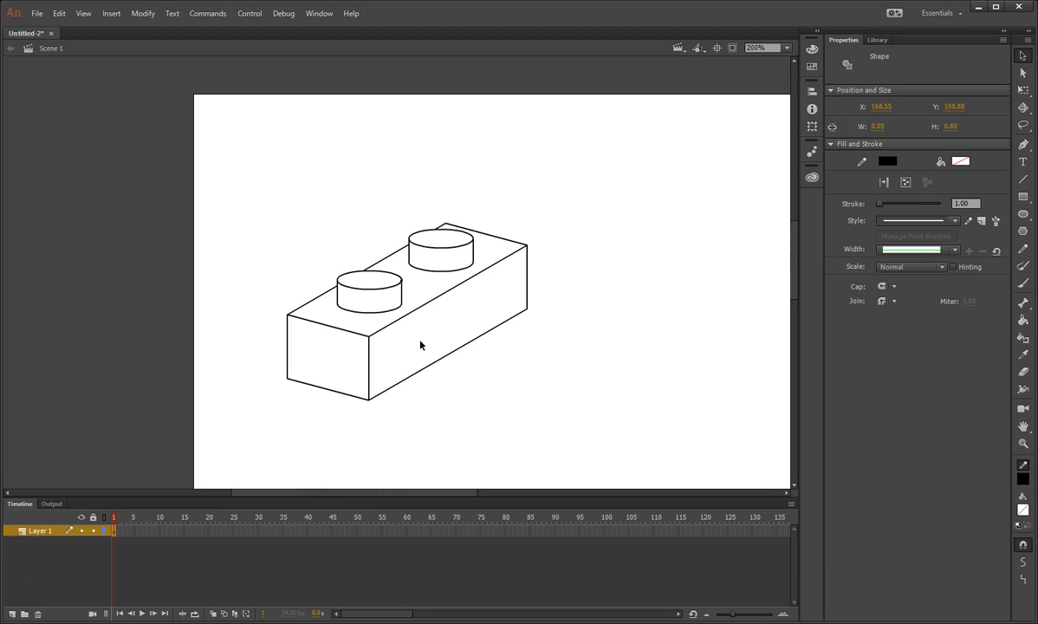
# Convert the whole box-and-cylinders drawing to a Movie Clip symbol named "brick"
pyautogui.moveTo(239, 194)
pyautogui.mouseDown()
pyautogui.moveTo(431, 440)
pyautogui.moveTo(658, 365)
pyautogui.moveTo(619, 405)
pyautogui.mouseUp()
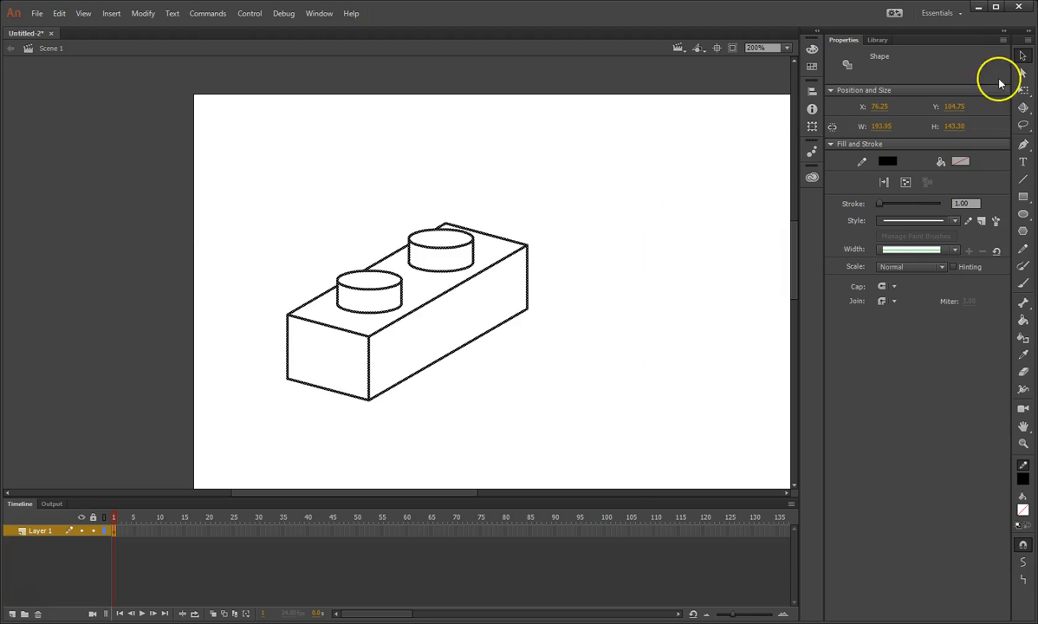
pyautogui.click(143, 13)
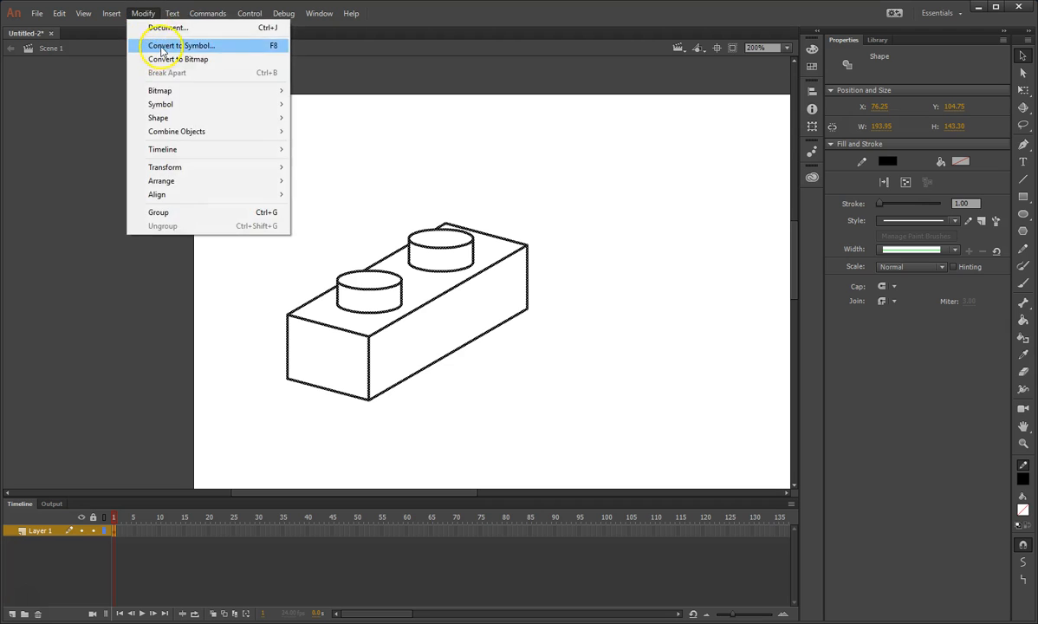
pyautogui.click(140, 44)
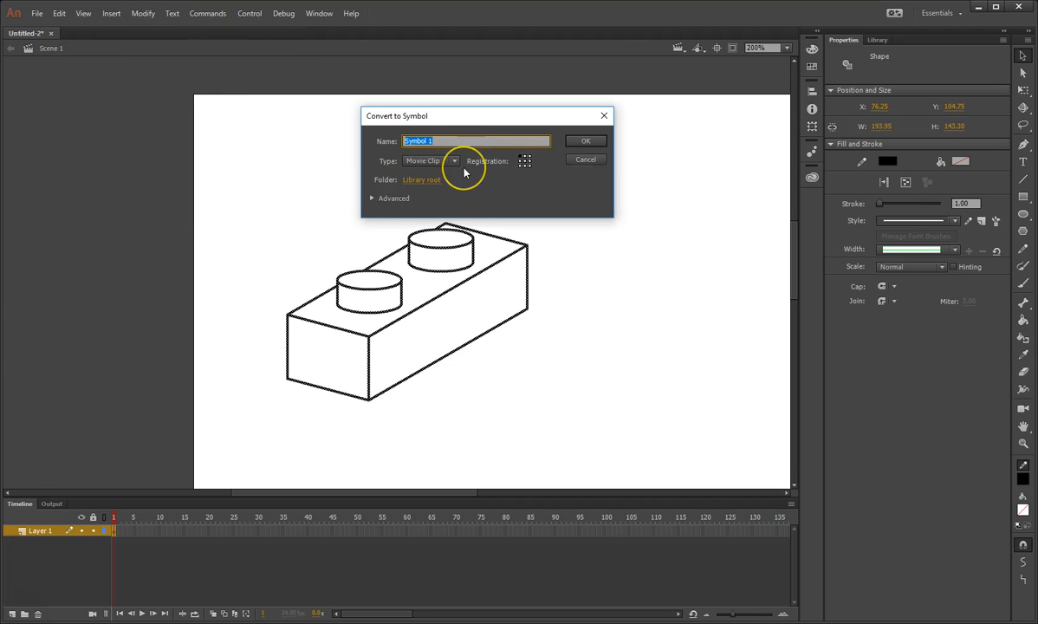
pyautogui.write('bri')
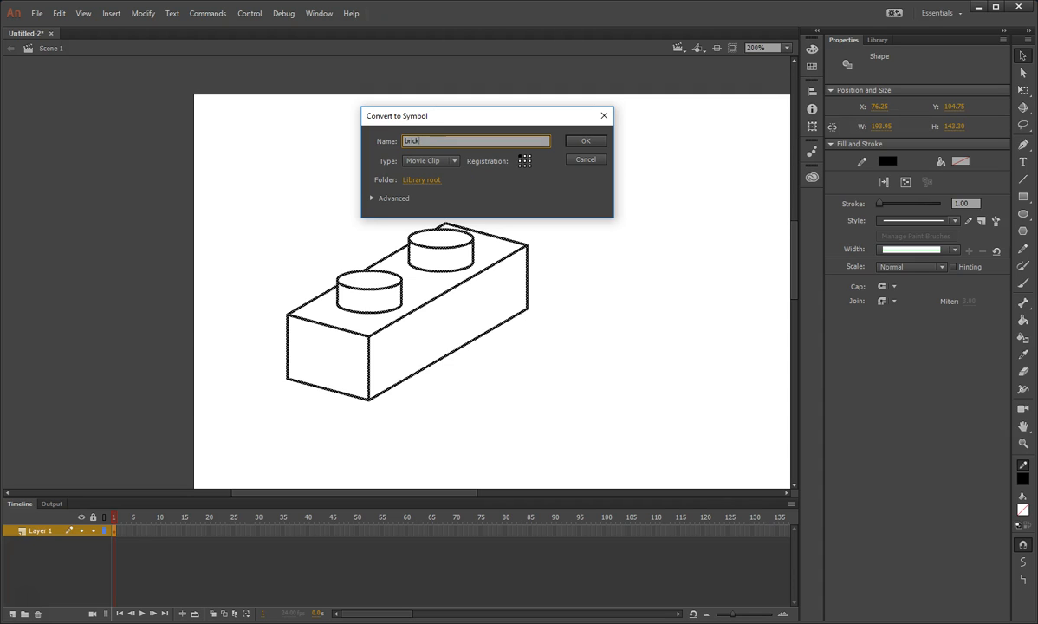
pyautogui.write('ck')
pyautogui.click(585, 140)
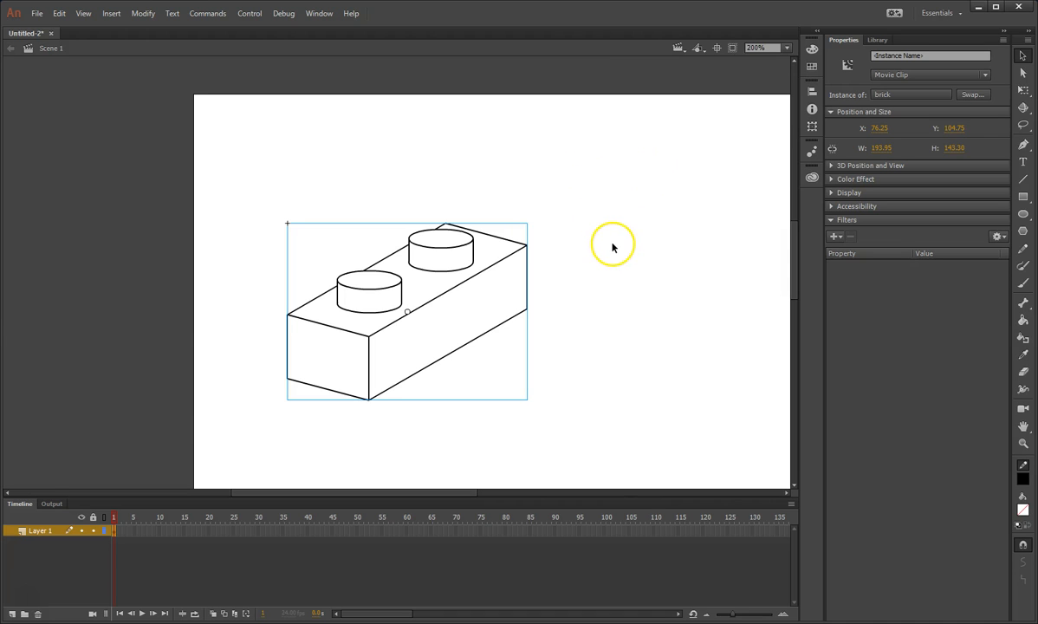
# Show the document's library and try to copy and paste the brick symbol within it
pyautogui.click(878, 40)
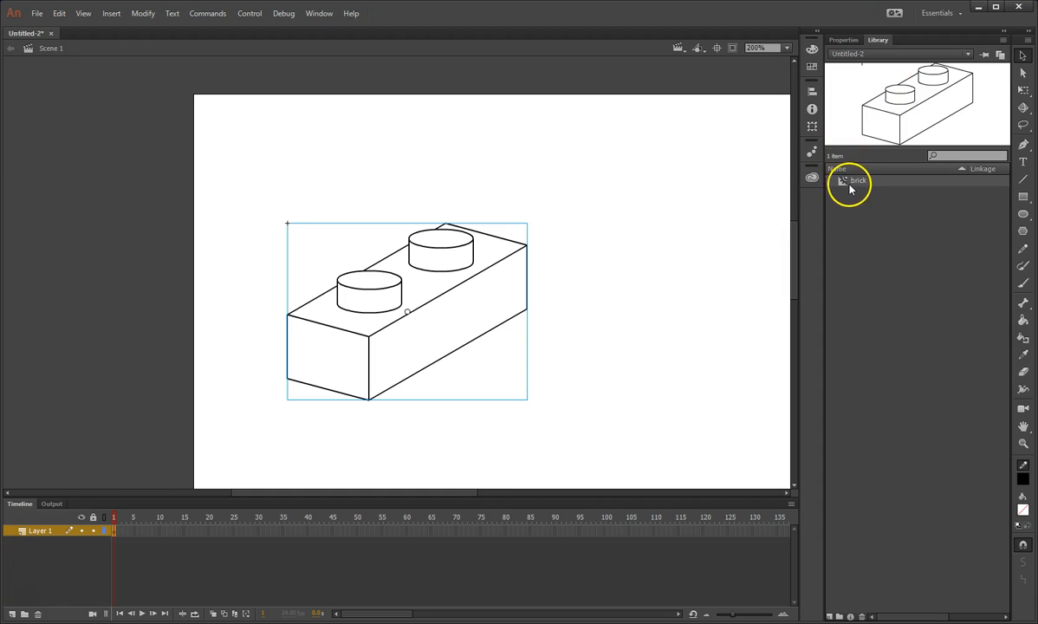
pyautogui.rightClick(853, 183)
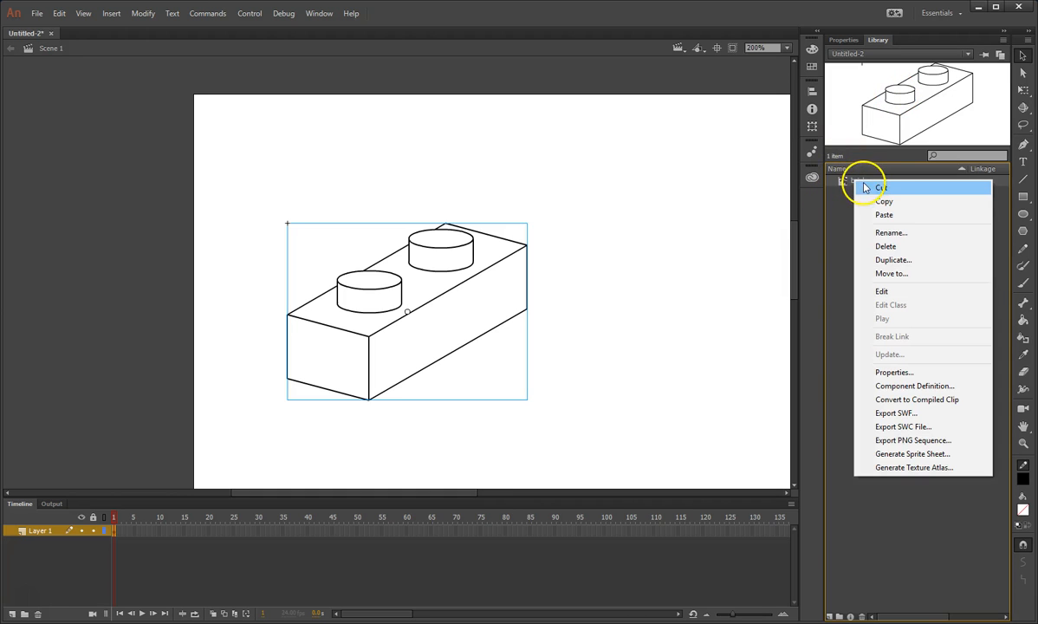
pyautogui.click(886, 205)
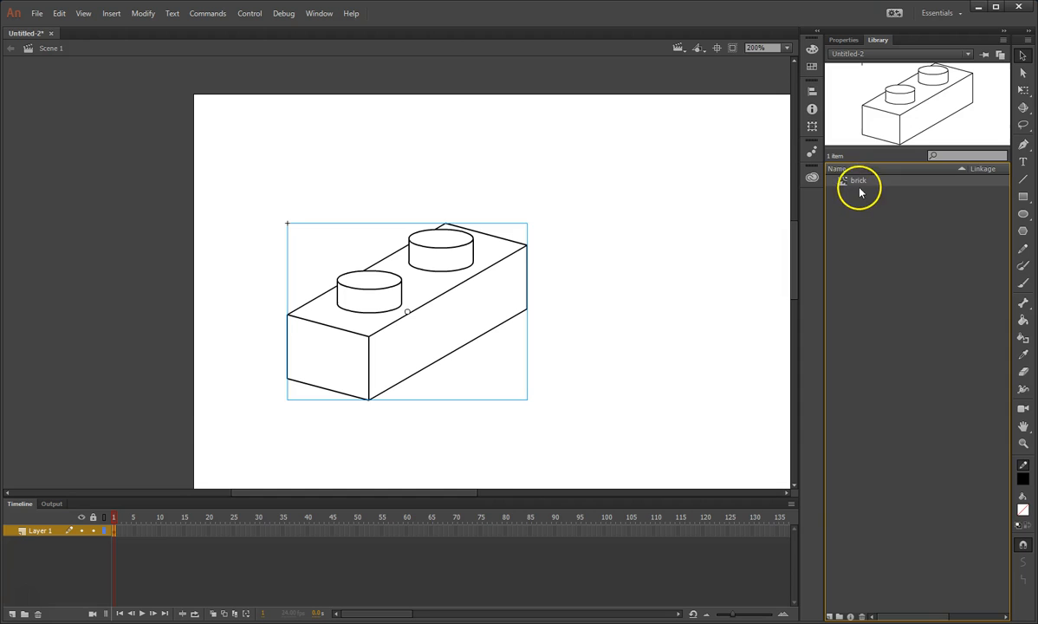
pyautogui.rightClick(857, 184)
pyautogui.click(889, 217)
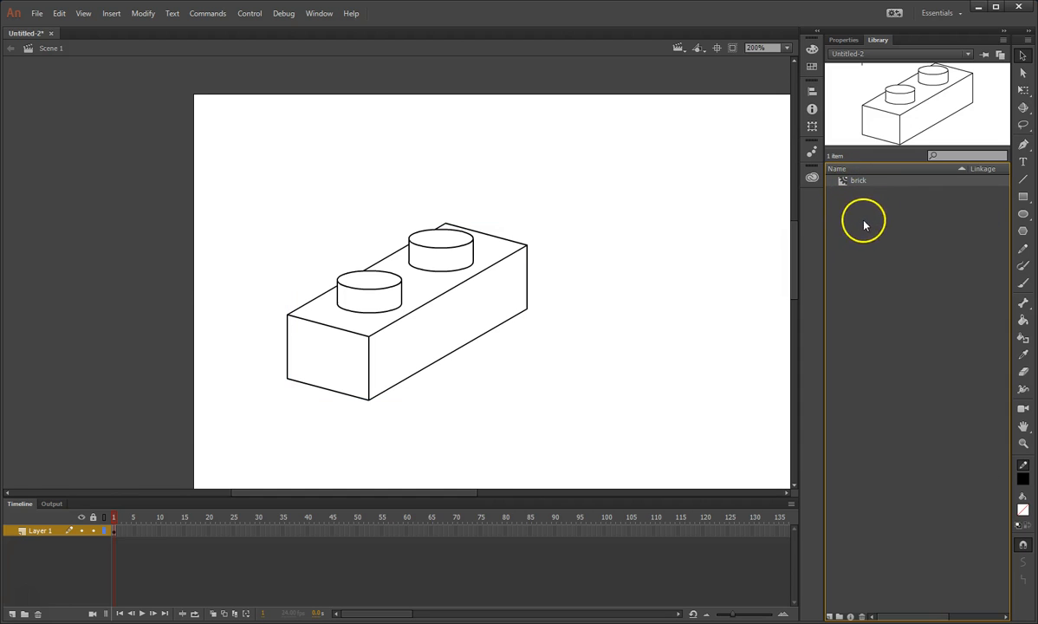
pyautogui.rightClick(859, 274)
pyautogui.click(882, 279)
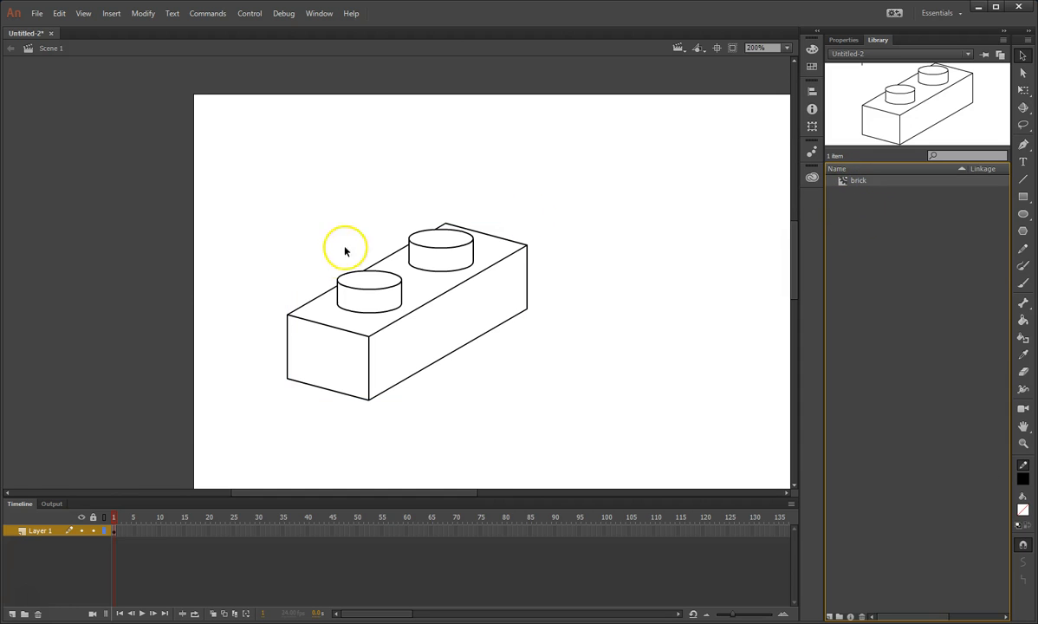
# Move the brick toward the stage's right side and place a second brick instance from the library at the stage's upper left
pyautogui.moveTo(260, 212); pyautogui.dragTo(540, 397)
pyautogui.moveTo(448, 290); pyautogui.dragTo(498, 357)
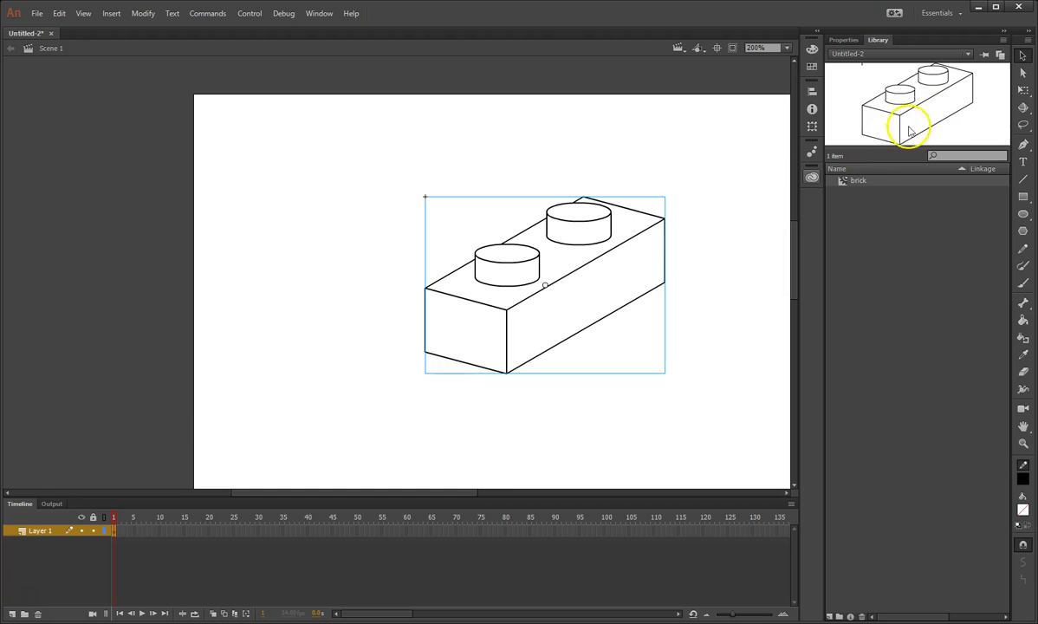
pyautogui.moveTo(862, 180); pyautogui.dragTo(302, 229)
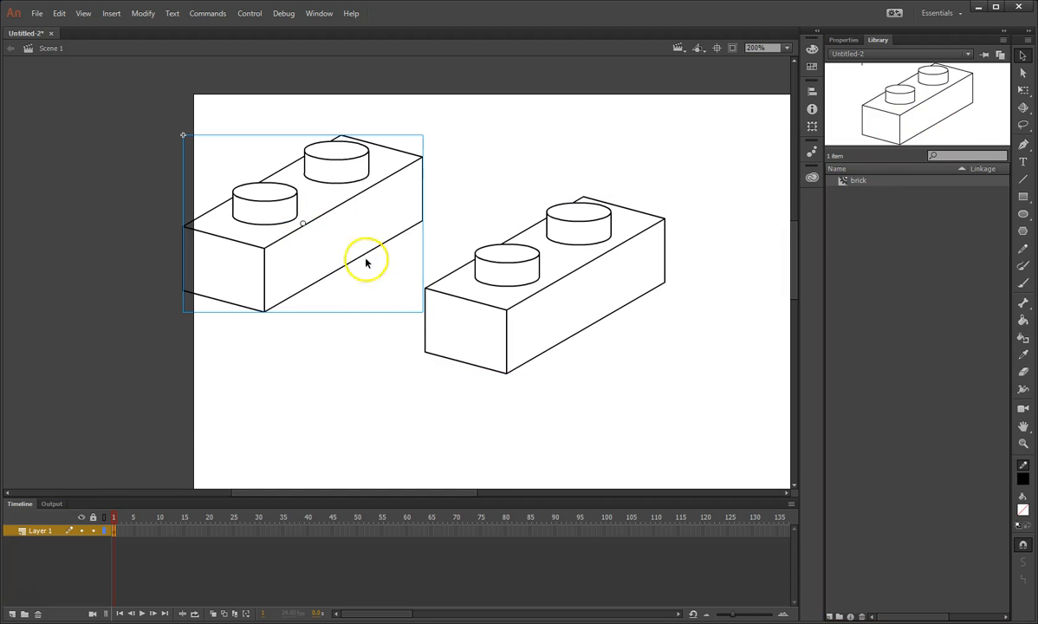
# Use Free Transform to flatten the upper-left brick instance and shrink the other one to under half its size, leaving both deselected
pyautogui.click(1023, 90)
pyautogui.moveTo(422, 313); pyautogui.dragTo(555, 386)
pyautogui.click(526, 342)
pyautogui.moveTo(423, 370); pyautogui.dragTo(497, 326)
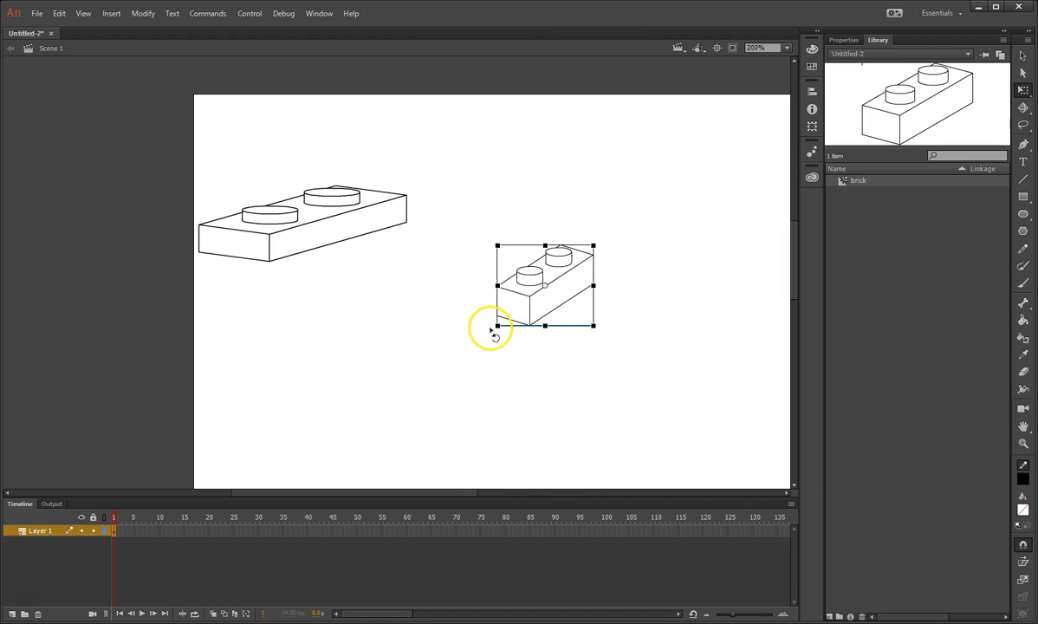
pyautogui.click(508, 374)
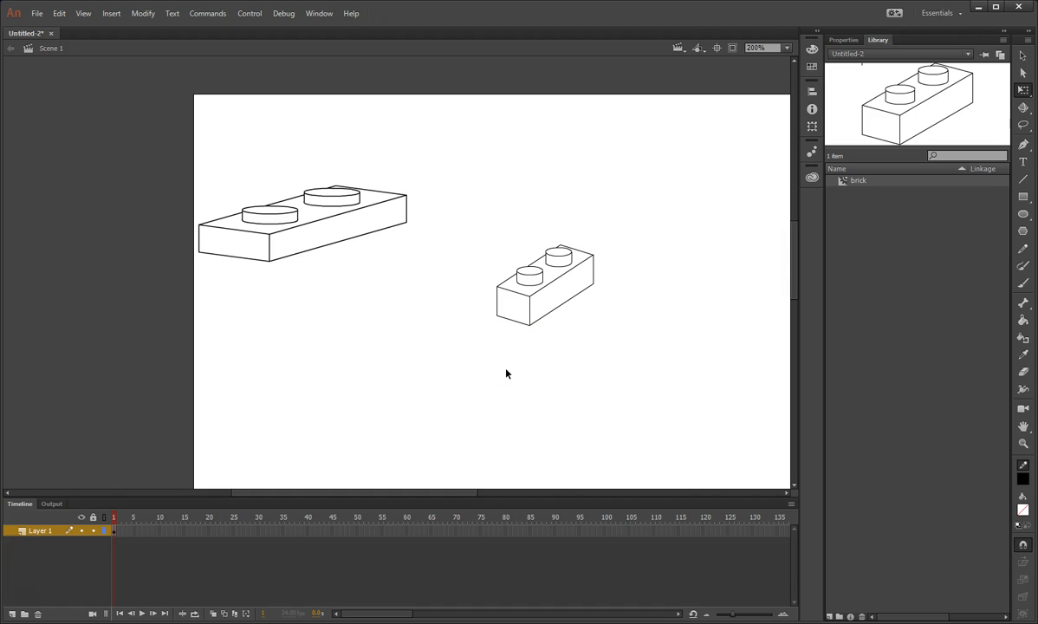